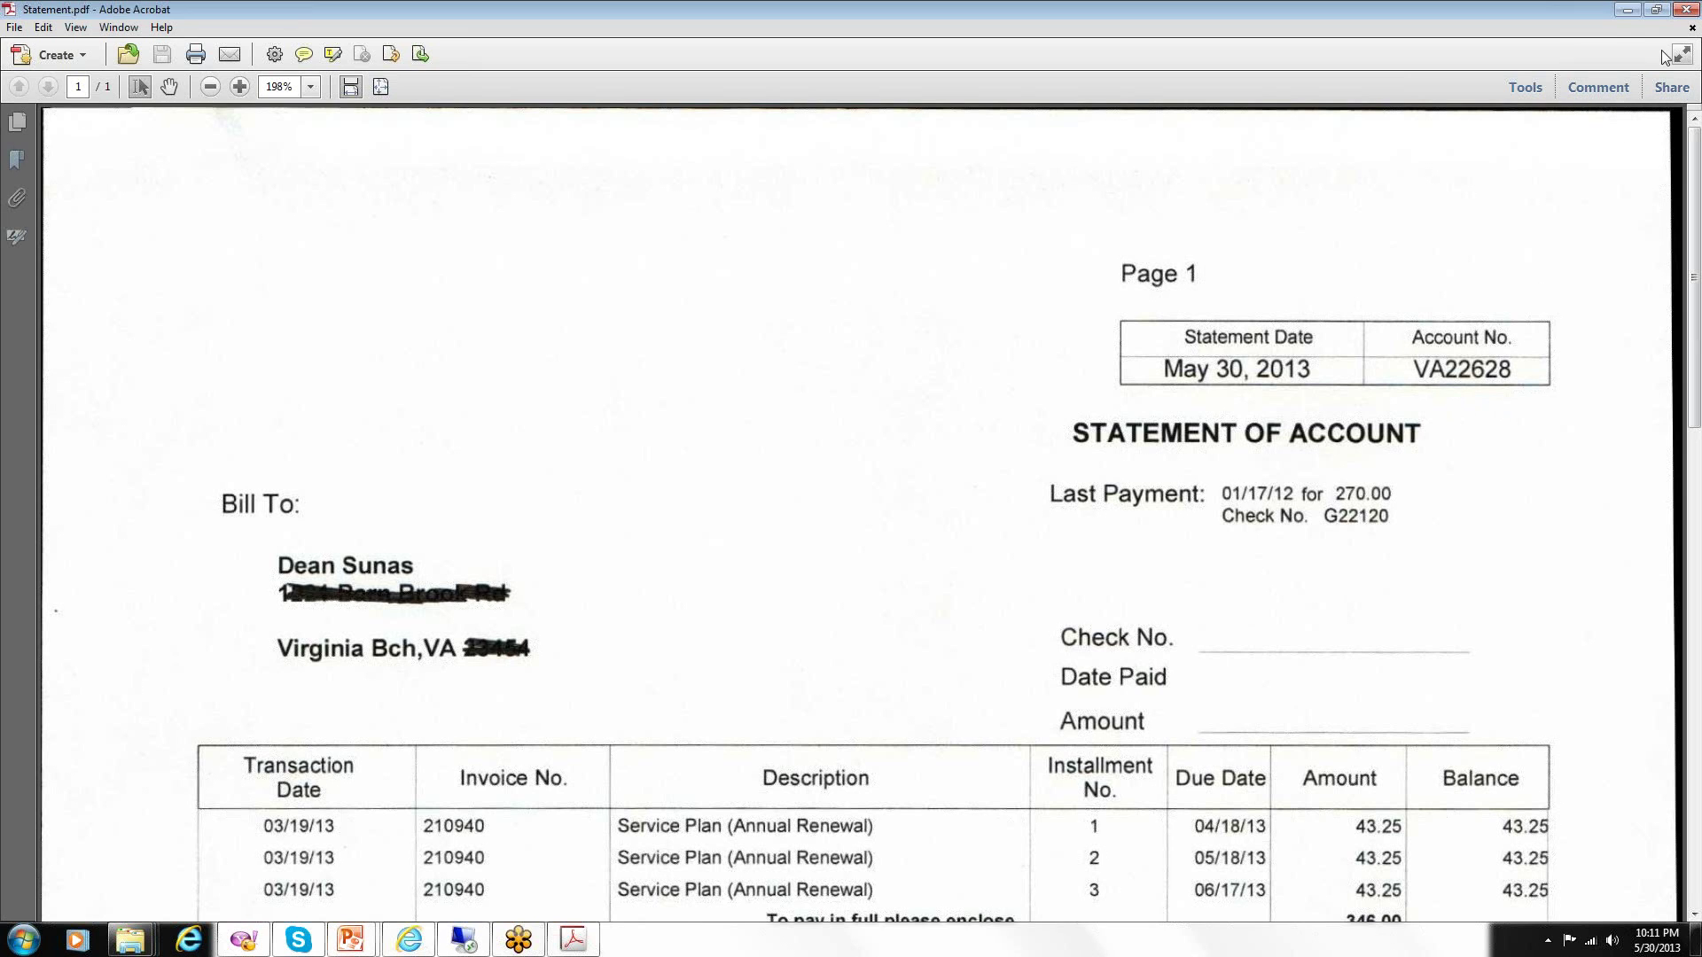
# Close the Acrobat statement and follow the slide's SPESTOnlinePayment link into Internet Explorer.
pyautogui.click(1686, 10)
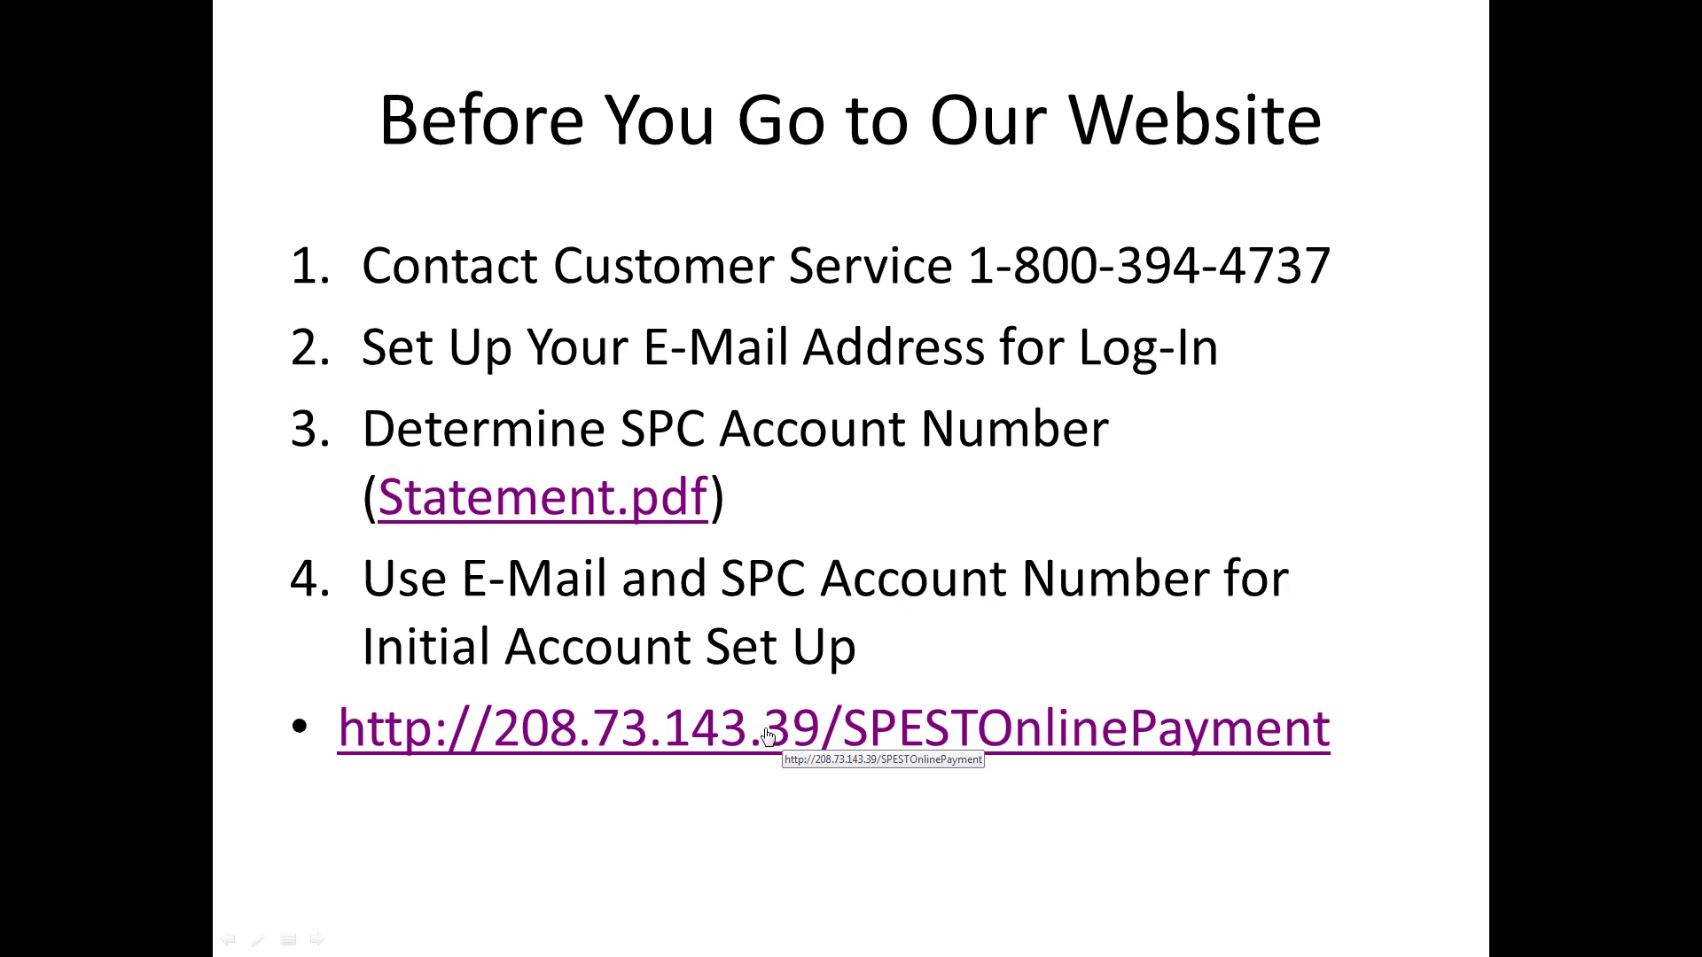
pyautogui.click(768, 736)
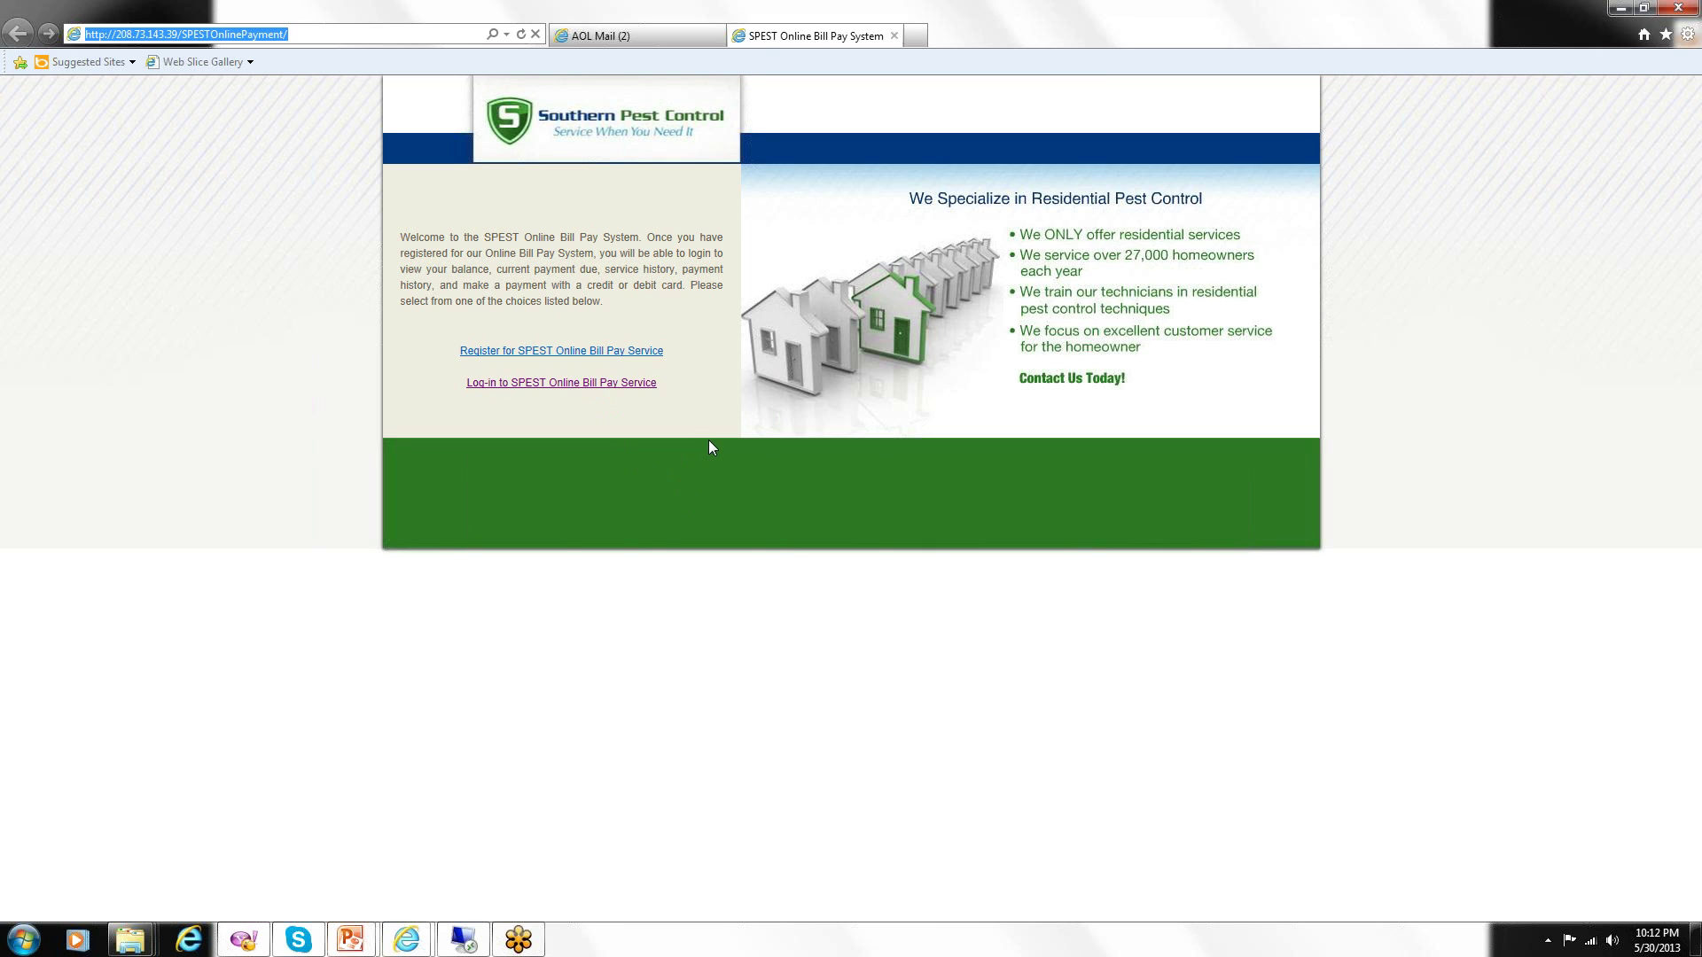
# Follow the 'Register for SPEST Online Bill Pay Service' link to the sign-up form.
pyautogui.click(557, 353)
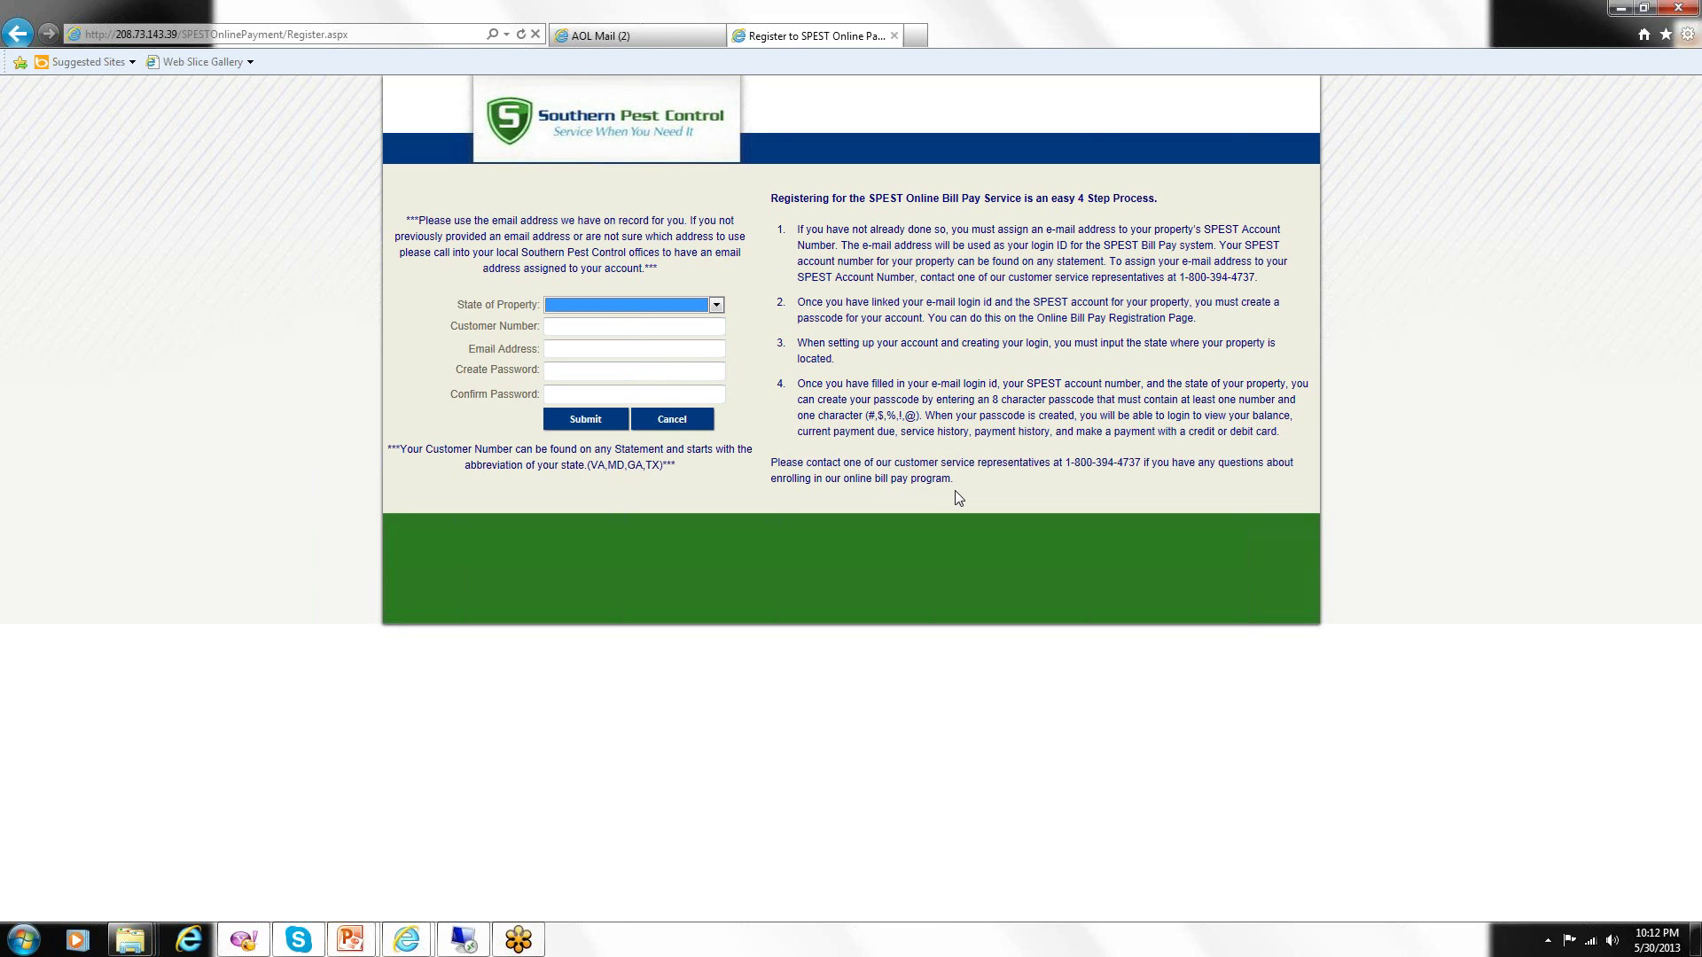
# Choose Texas as State of Property, enter the customer number and the login e-mail address.
pyautogui.click(716, 308)
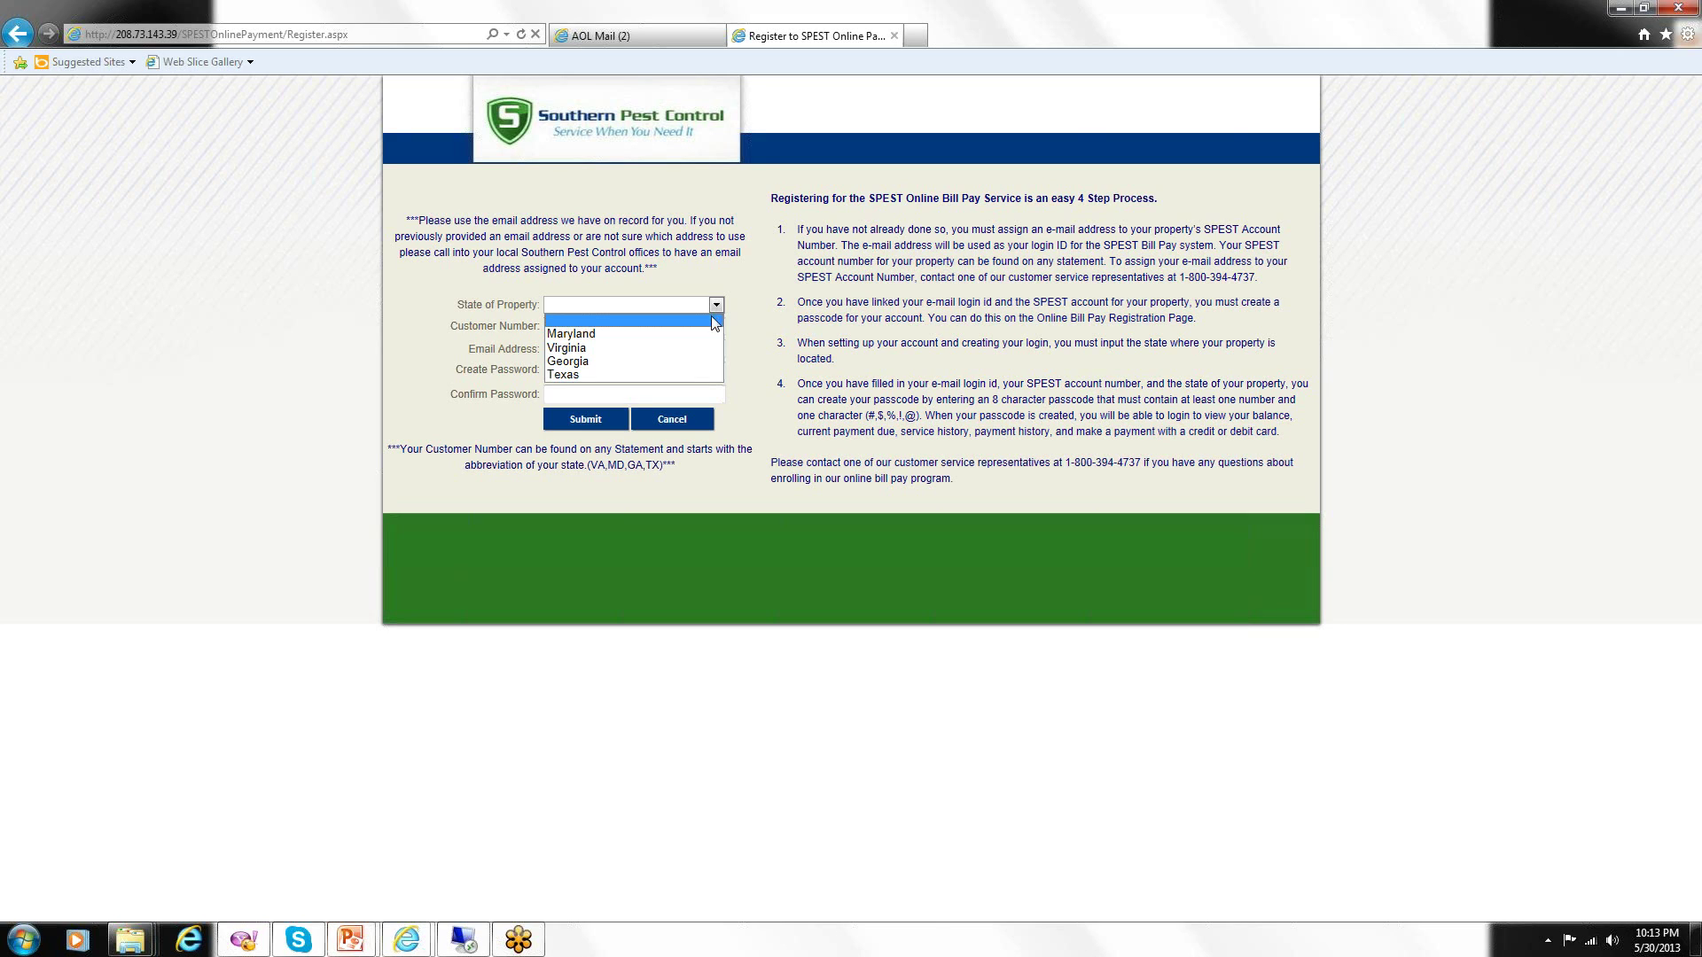
pyautogui.click(674, 373)
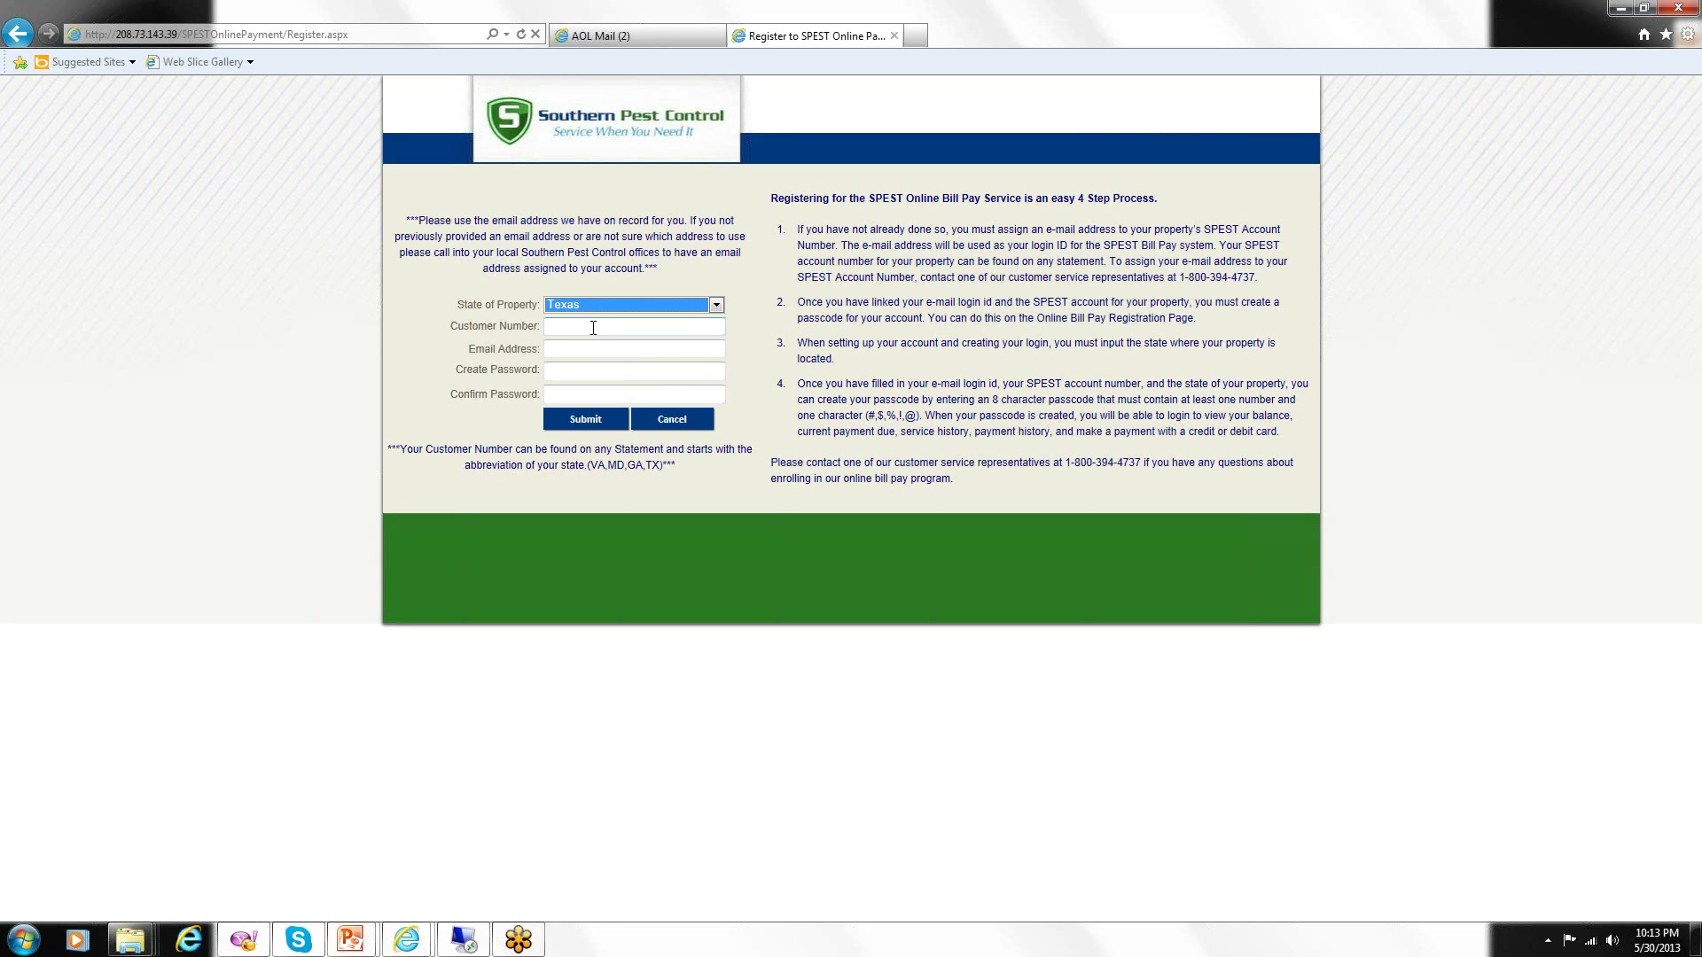
pyautogui.click(627, 333)
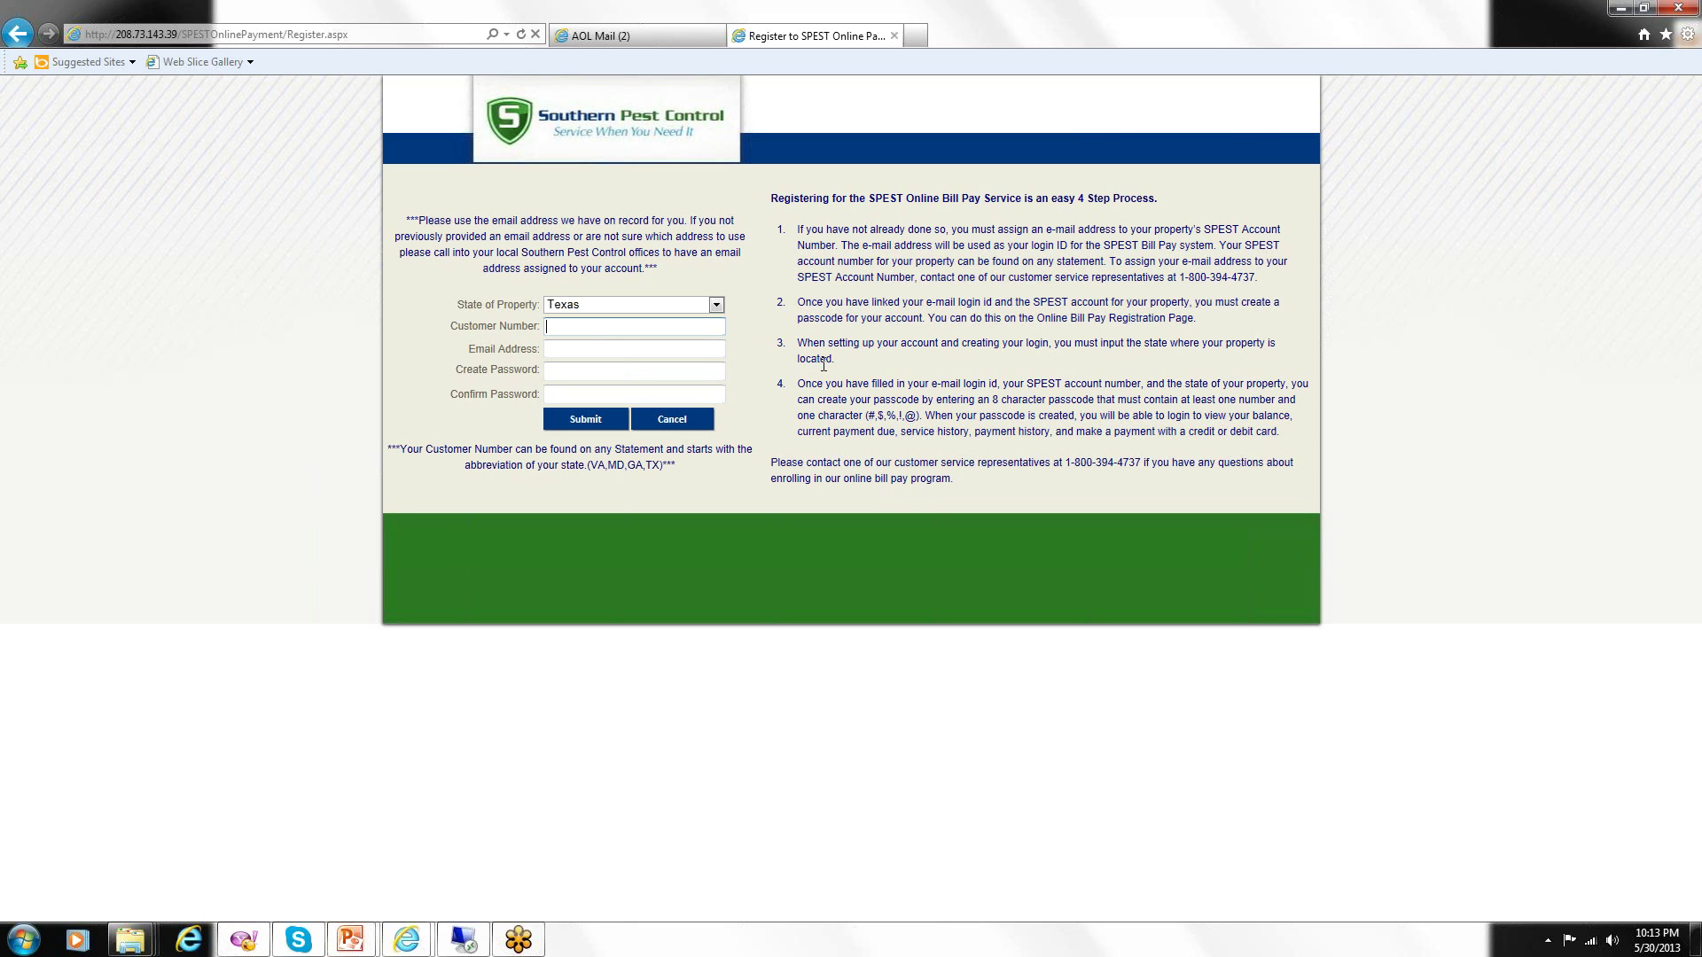
pyautogui.click(614, 351)
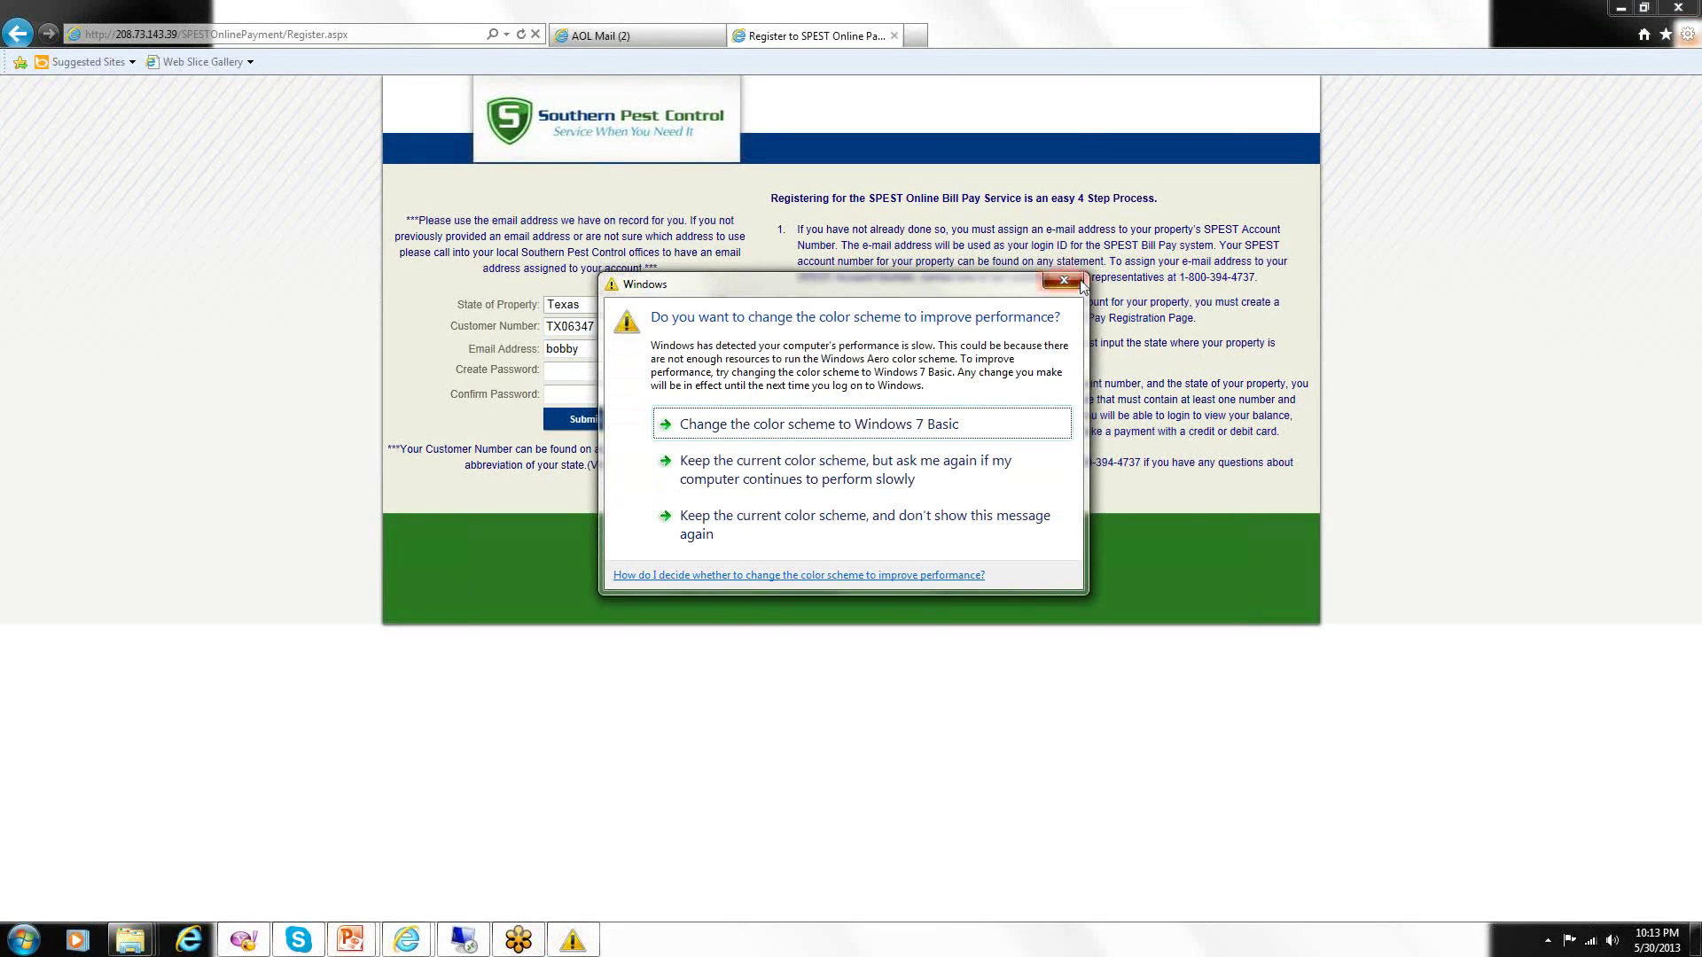
pyautogui.click(1064, 280)
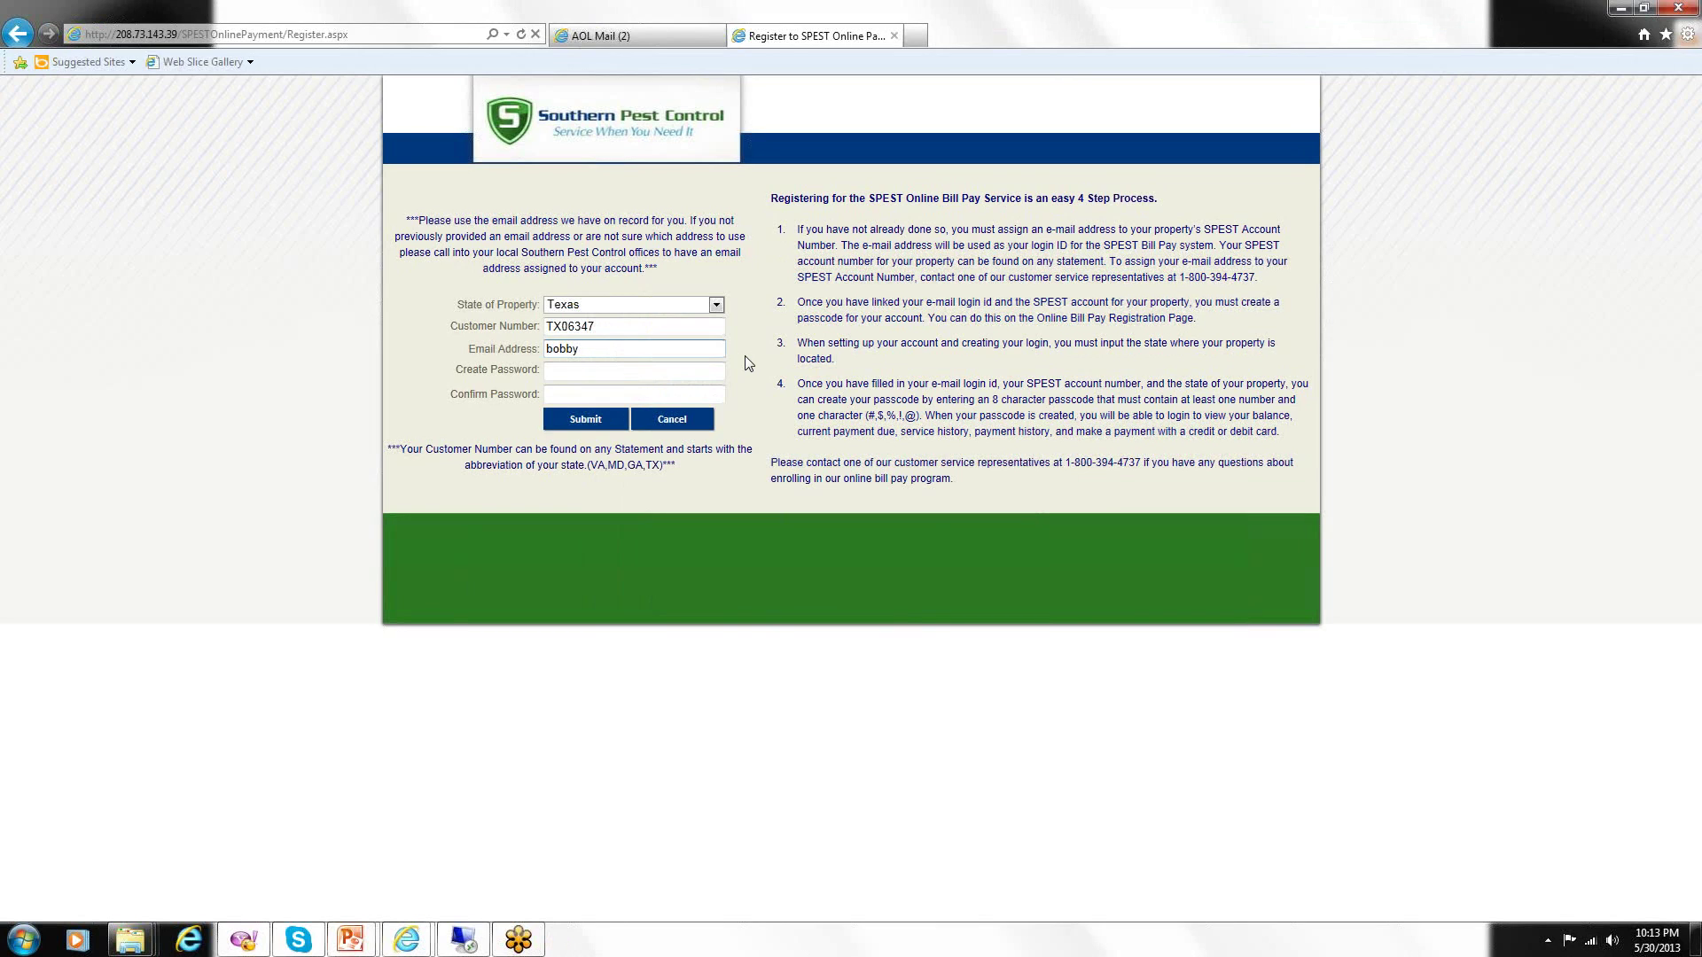
# Enter and confirm an eight-character password, submit the registration, and acknowledge the success message.
pyautogui.click(610, 373)
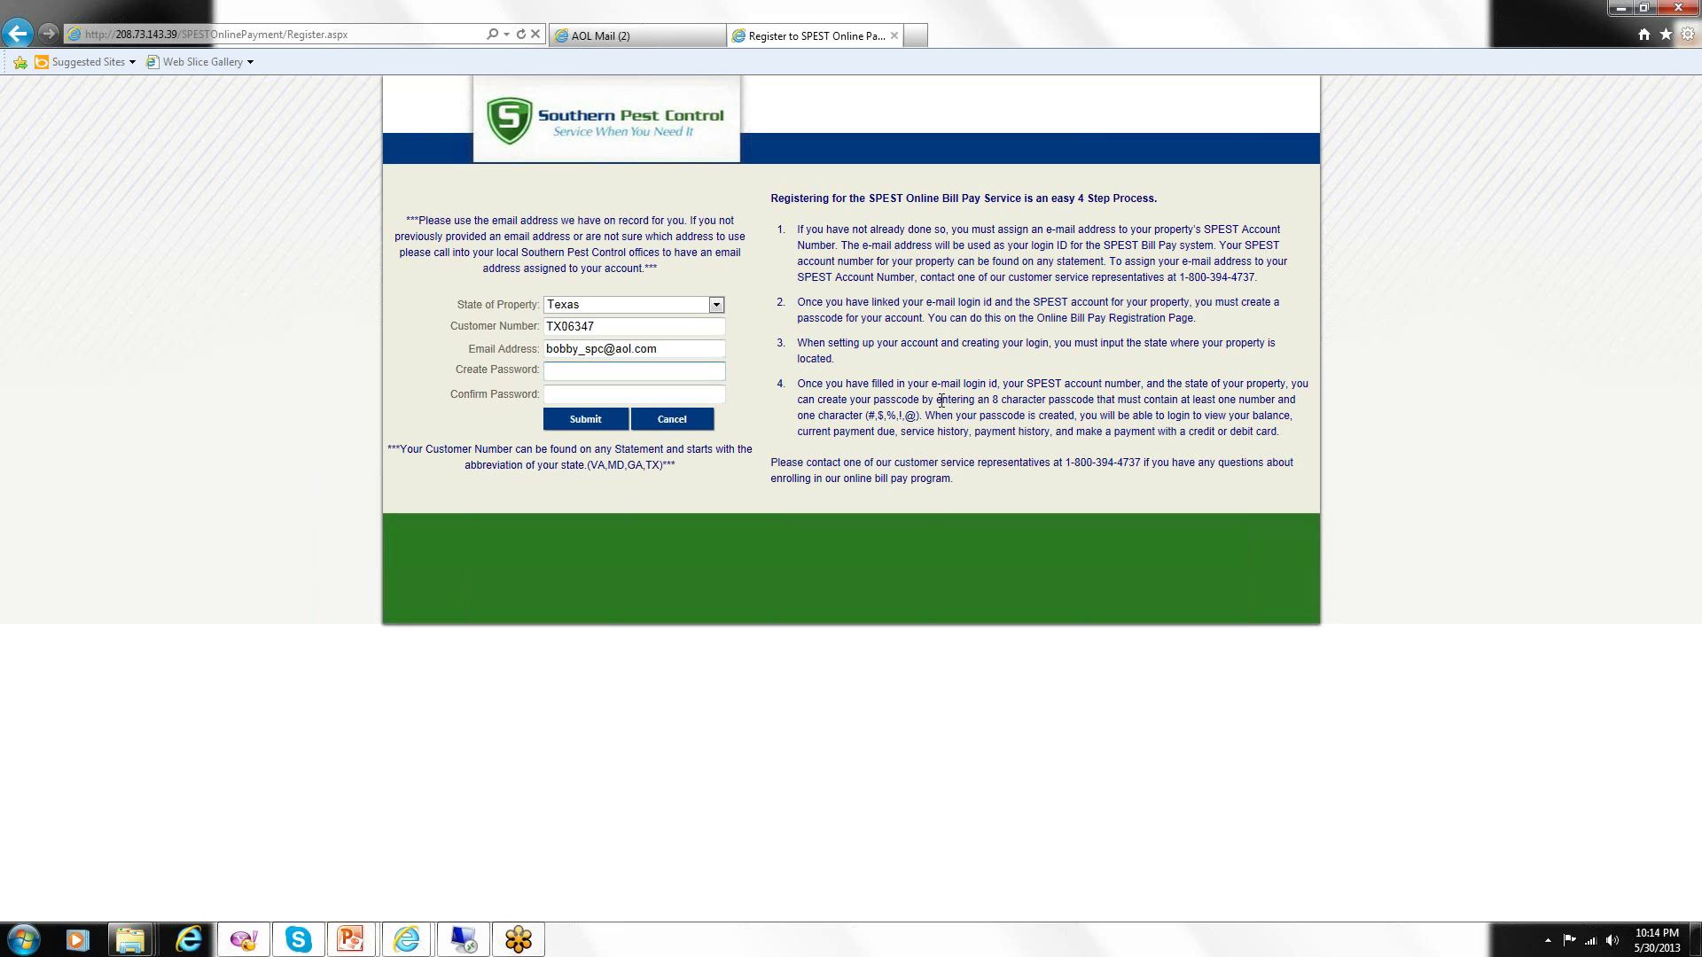
pyautogui.write('••••••••')
pyautogui.click(553, 392)
pyautogui.write('••••••••')
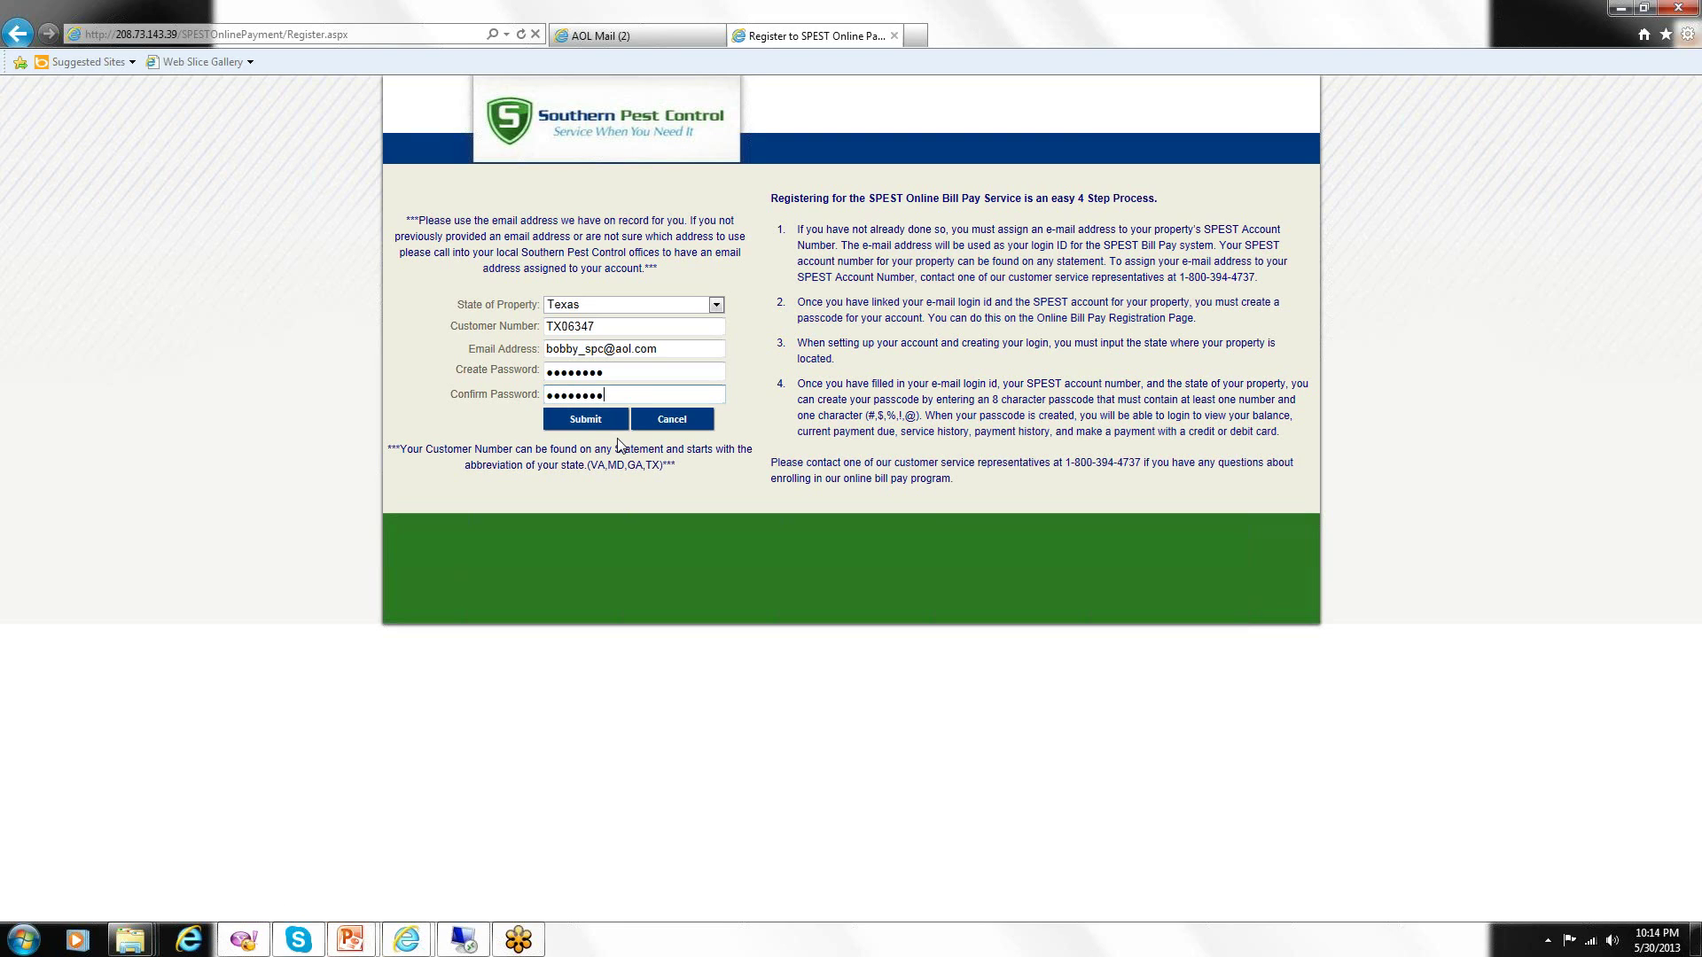
pyautogui.click(586, 433)
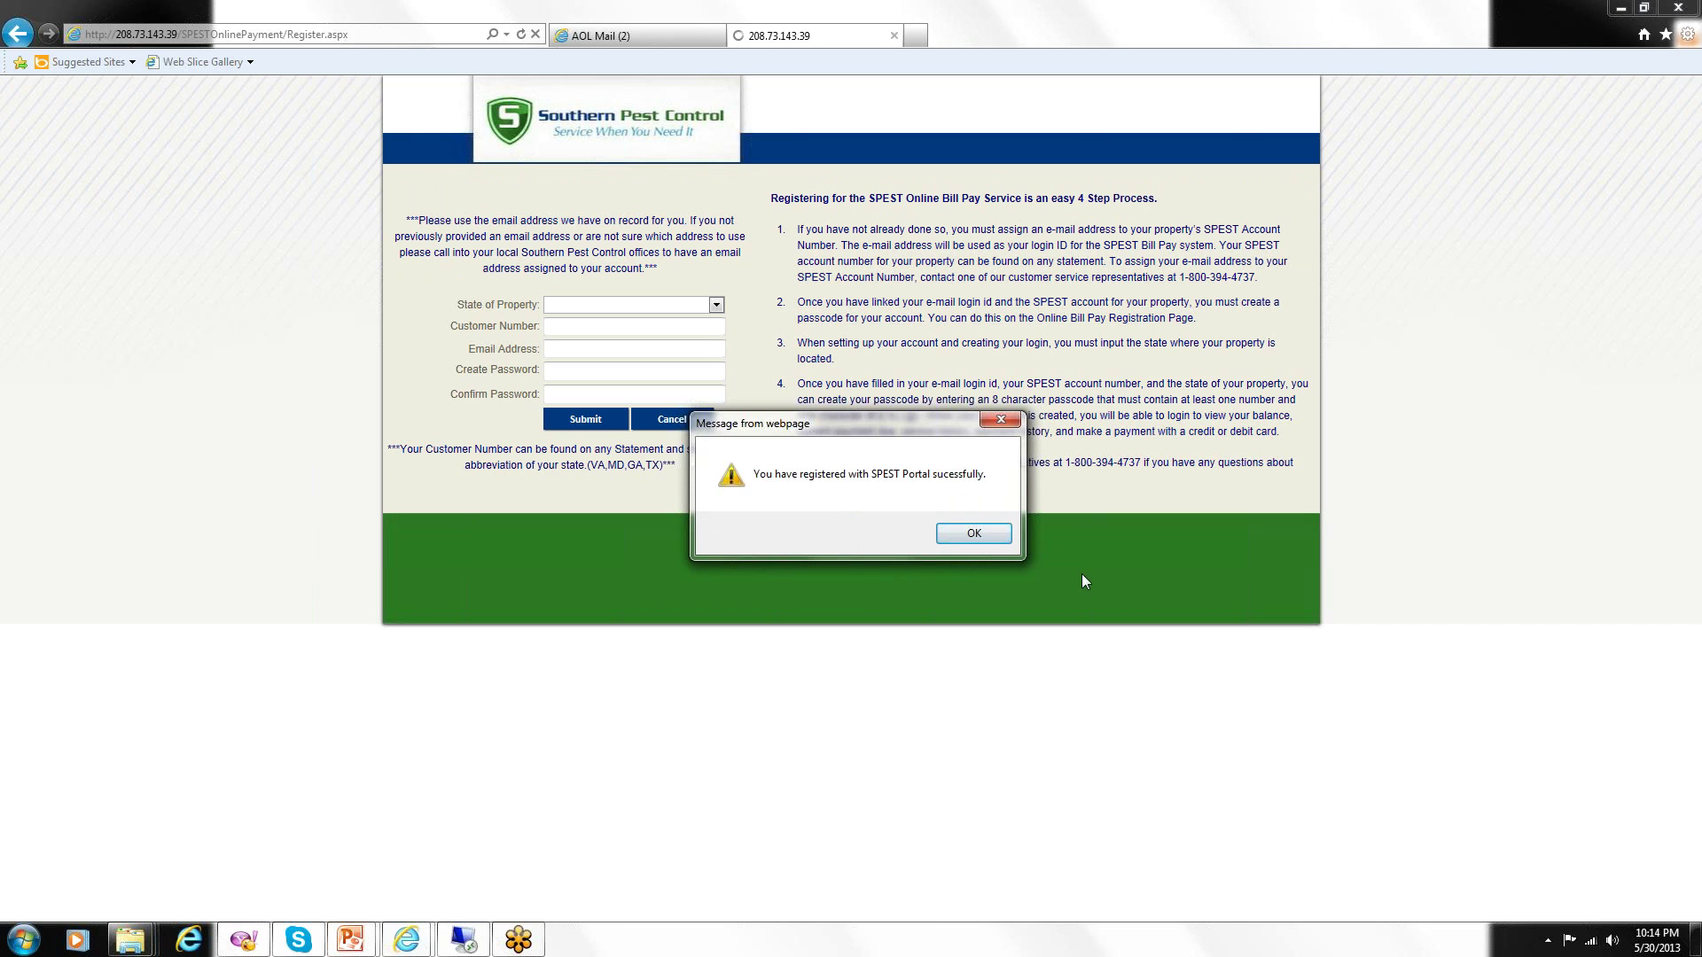
pyautogui.click(963, 532)
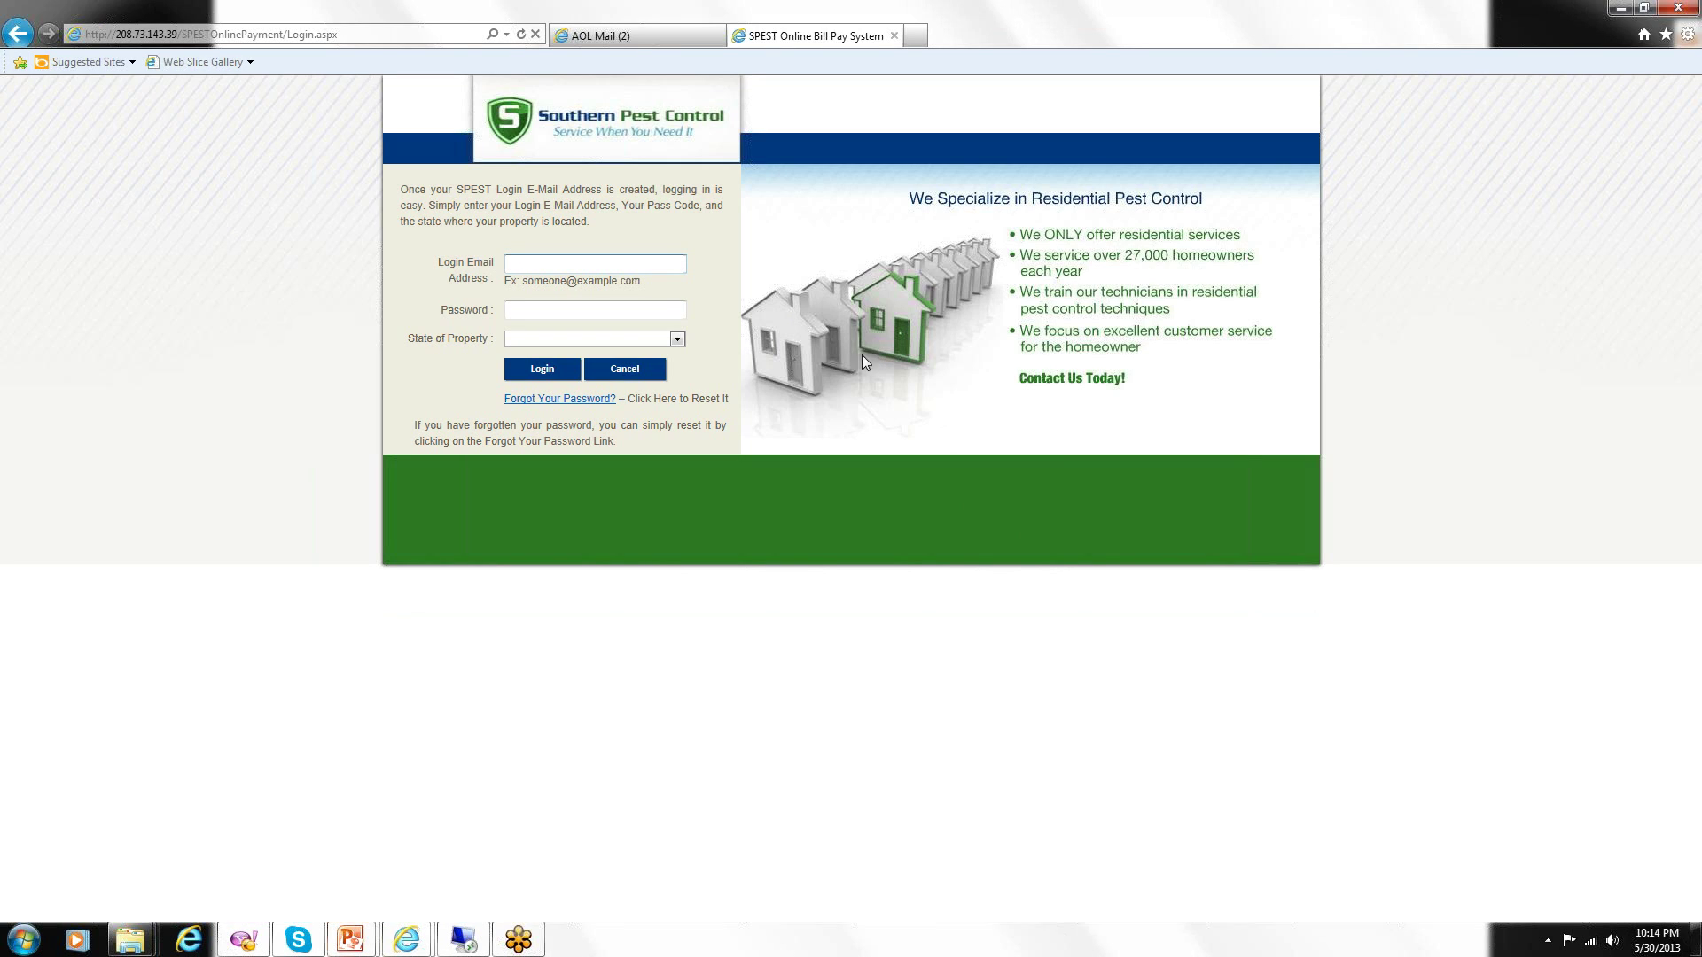
# Return home via Cancel, go to the Log-in page, and enter the login e-mail address.
pyautogui.click(645, 371)
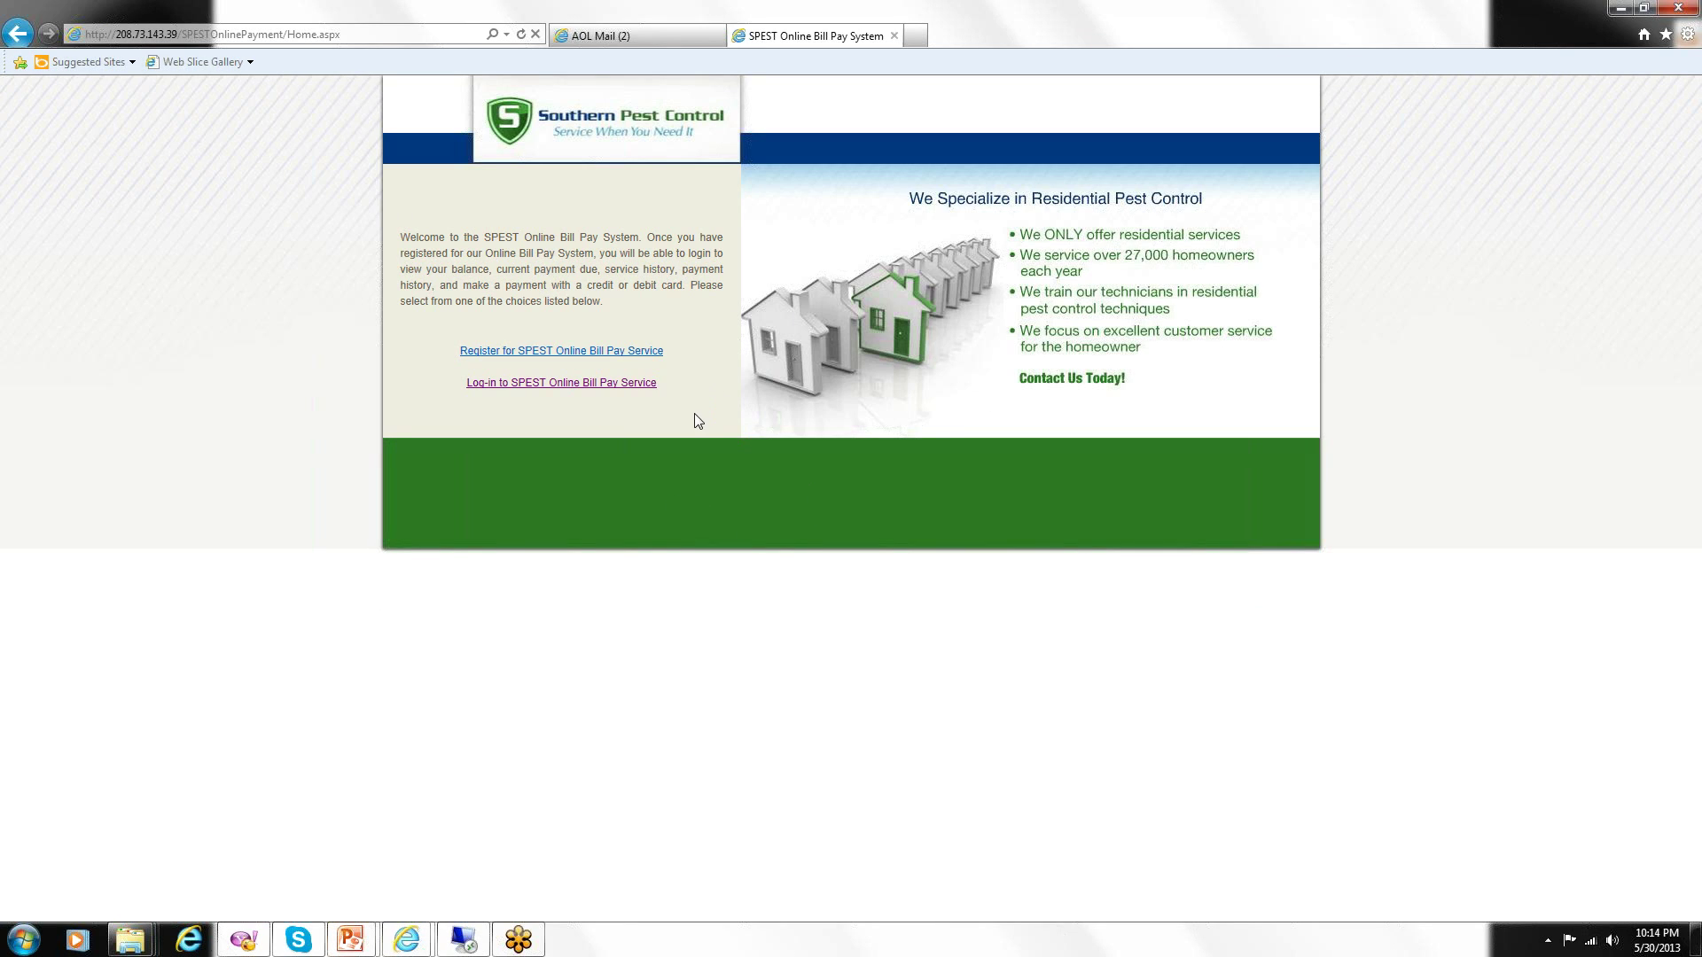
pyautogui.click(552, 385)
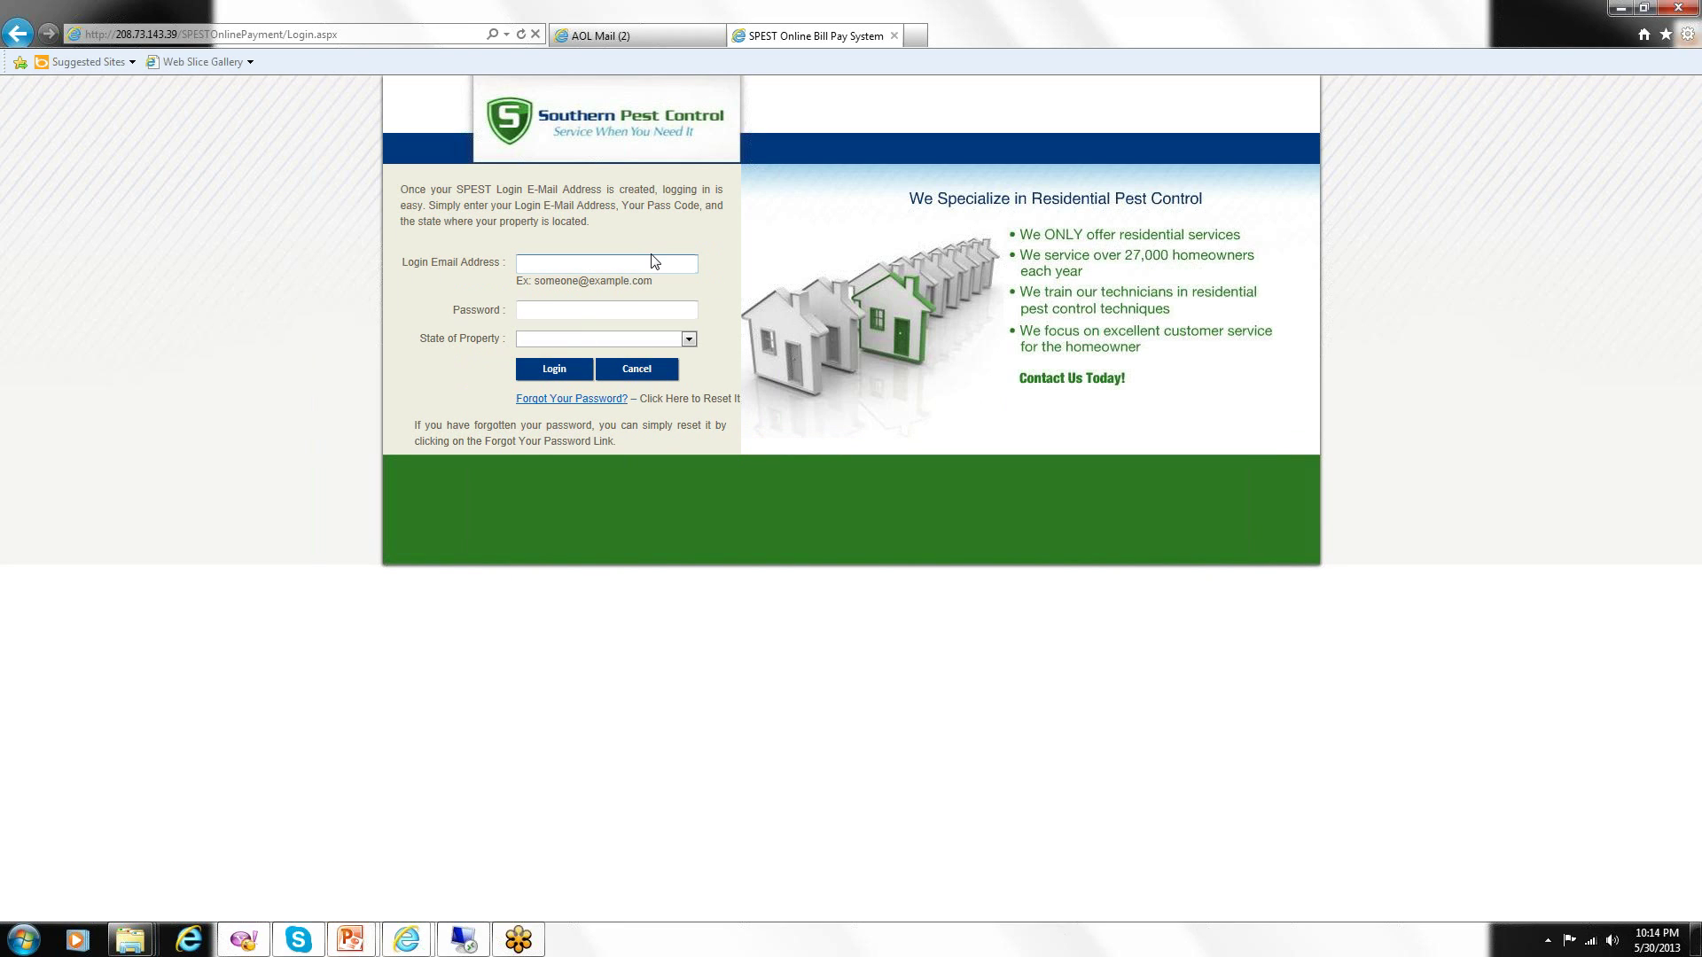
pyautogui.click(591, 313)
# Enter the password, choose Texas as State of Property, and log in.
pyautogui.write('••••')
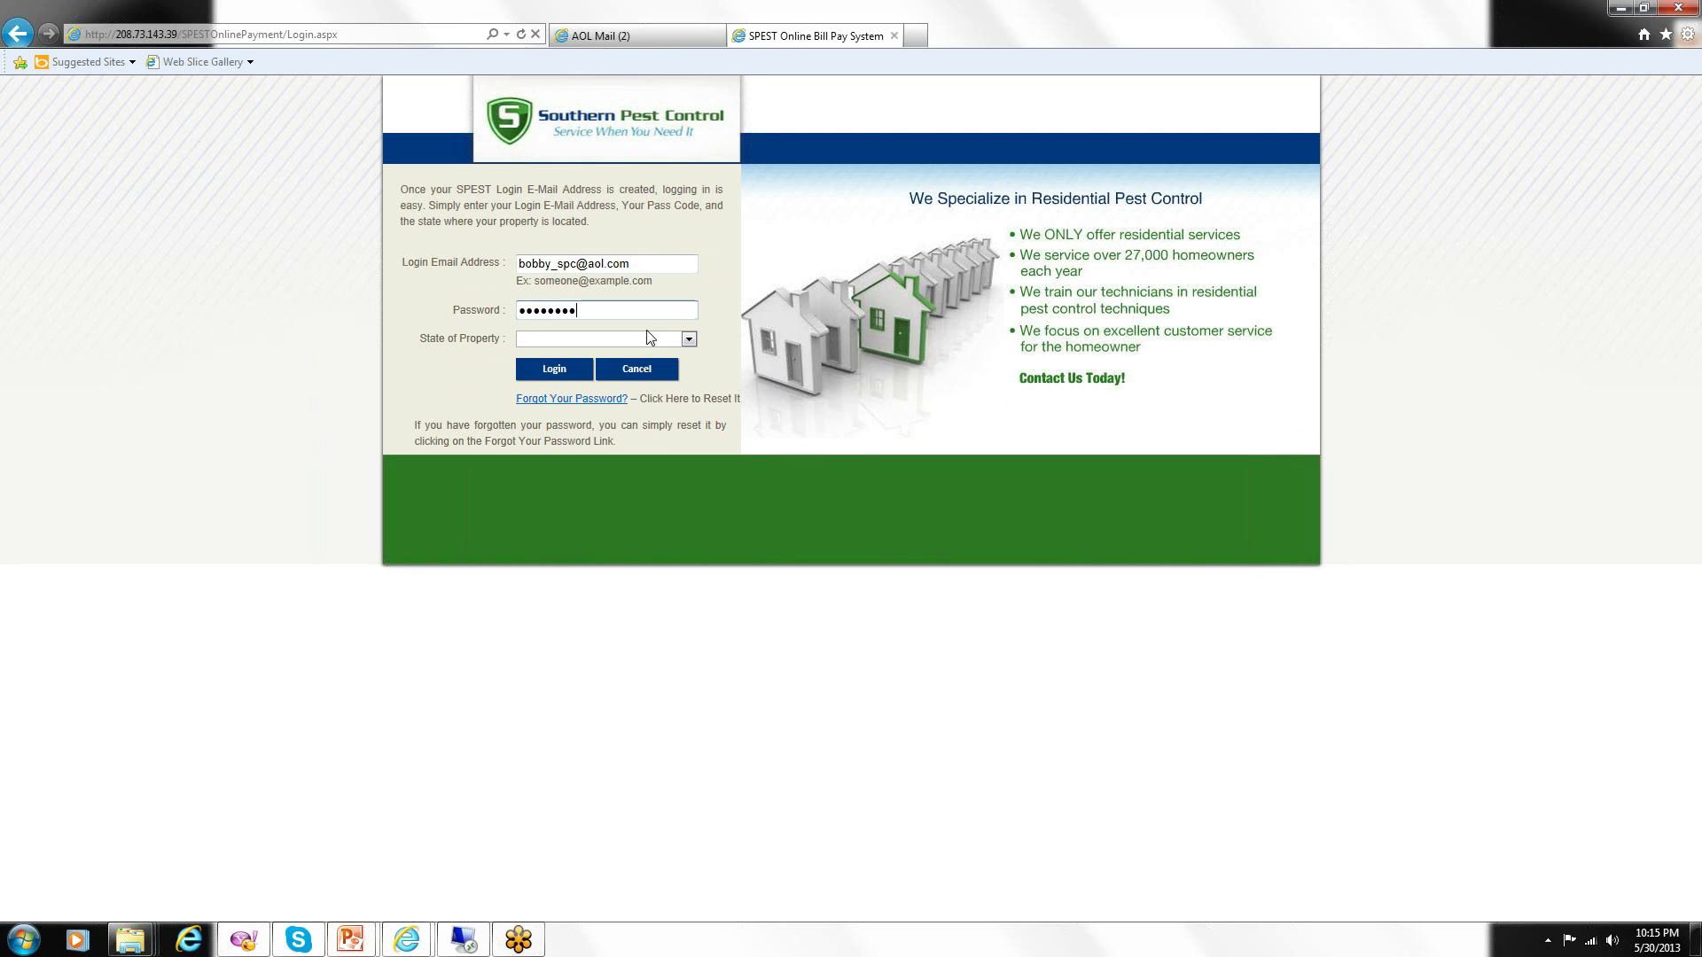
pyautogui.click(688, 340)
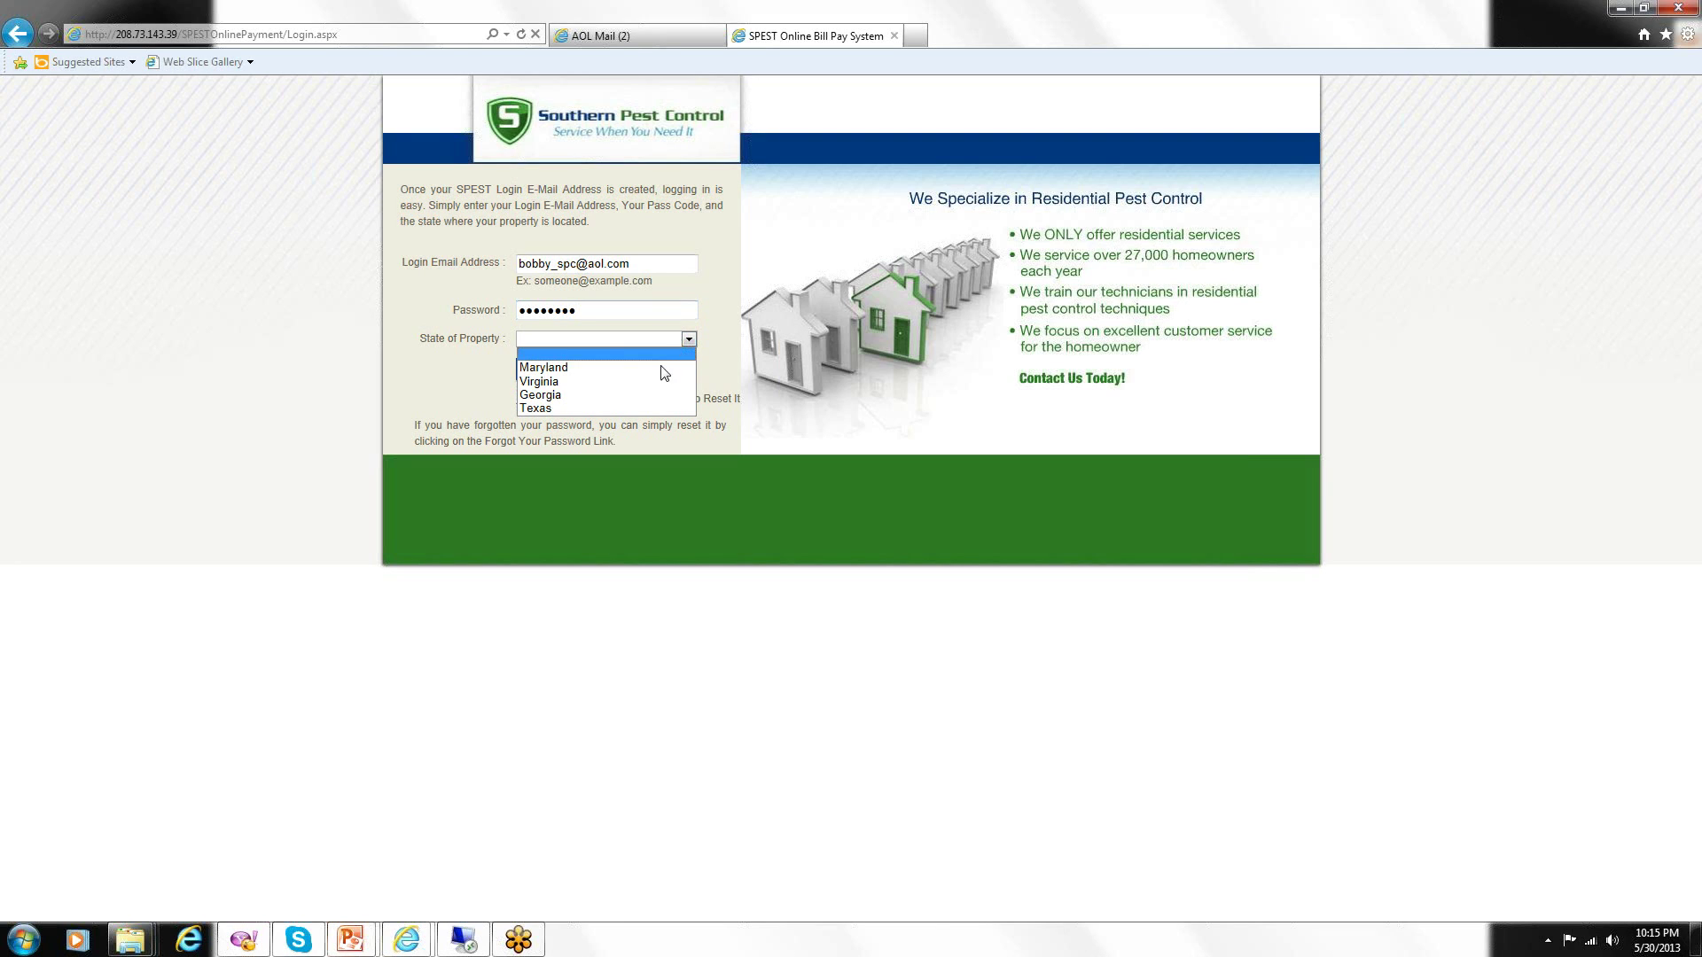
pyautogui.click(646, 407)
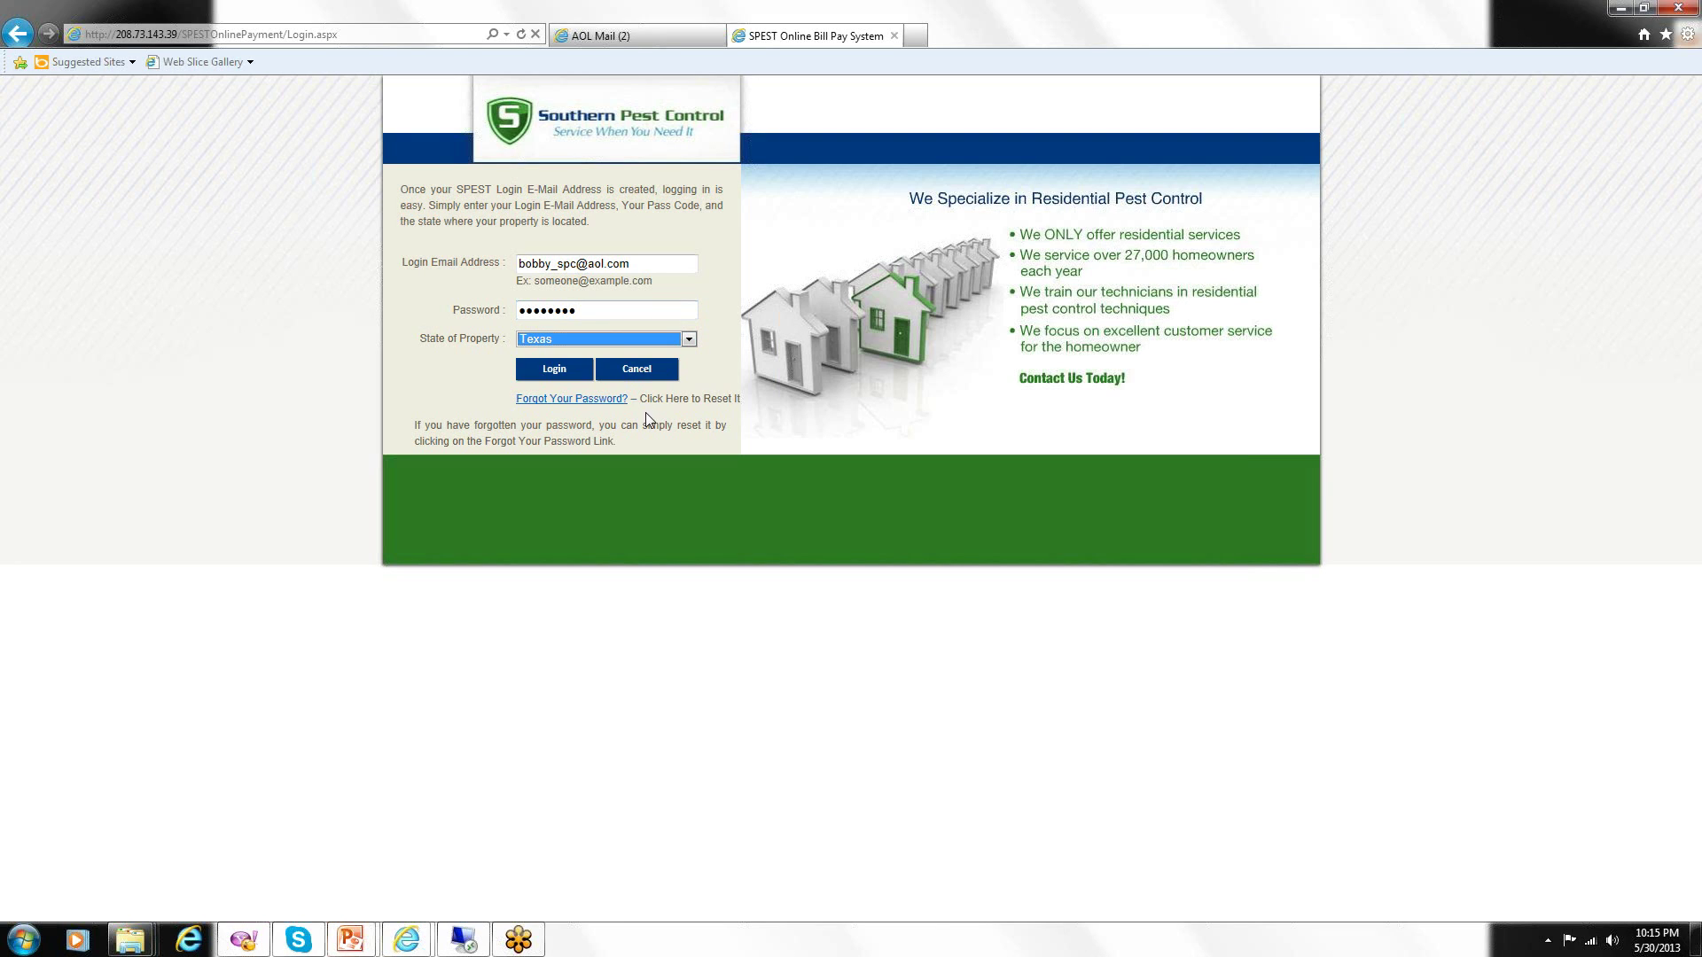
pyautogui.click(557, 371)
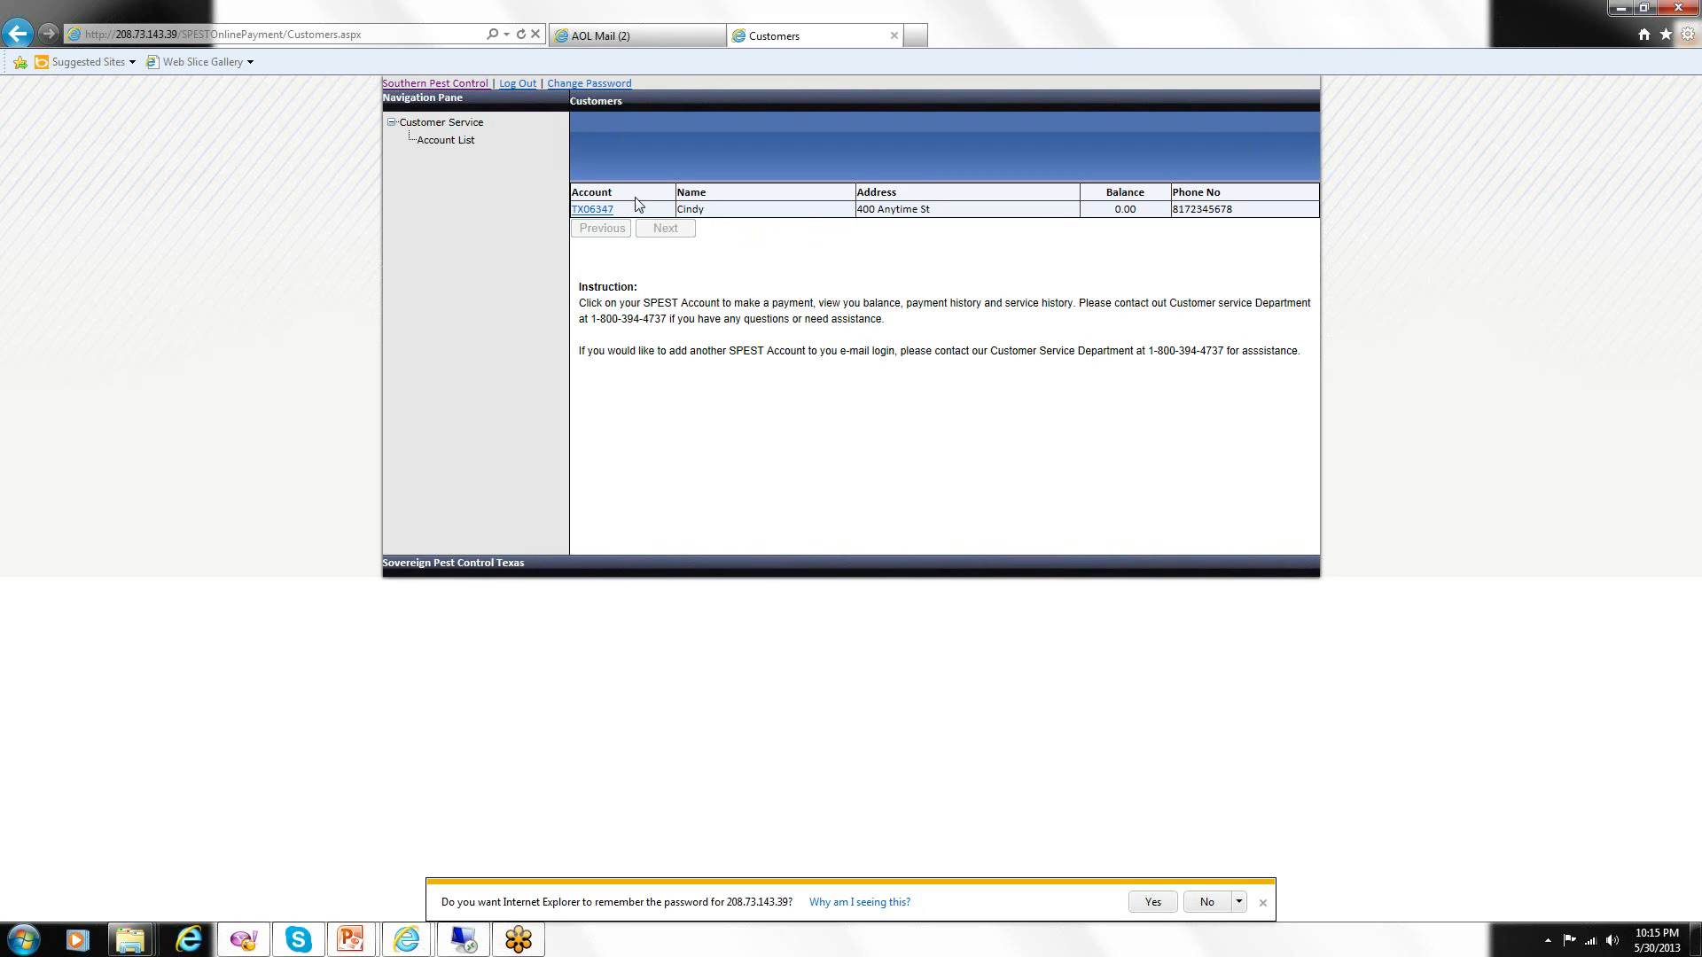
# View the account number's customer service card, return to Account List, and log out.
pyautogui.click(593, 210)
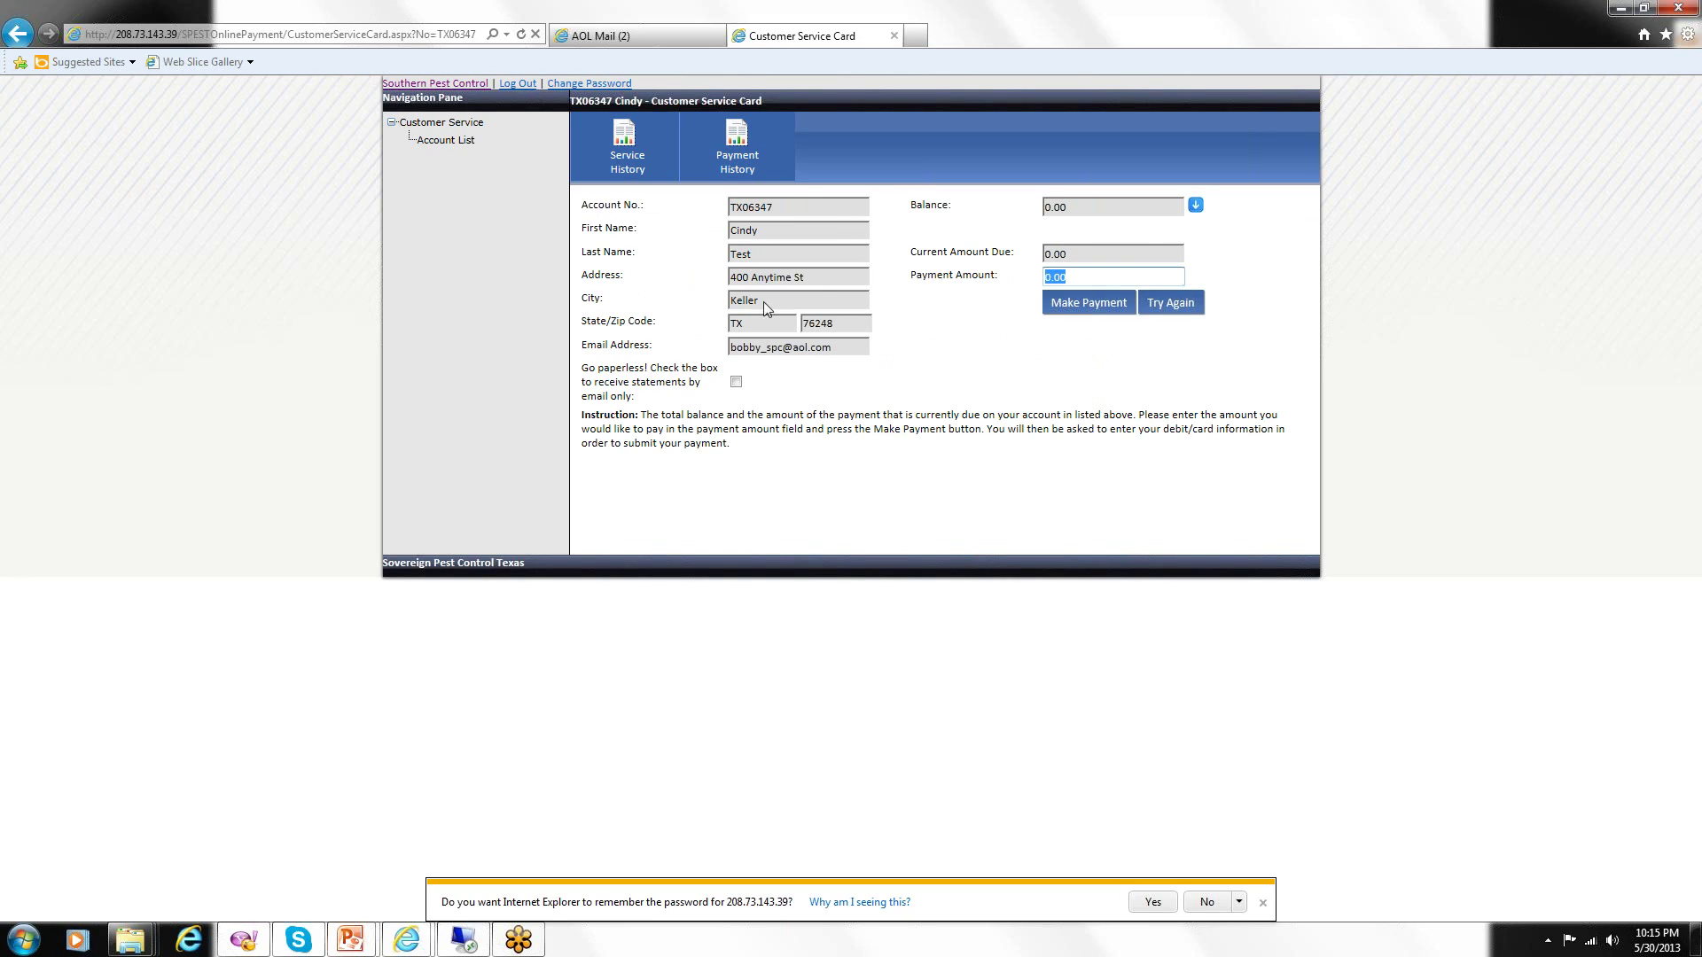
pyautogui.click(452, 141)
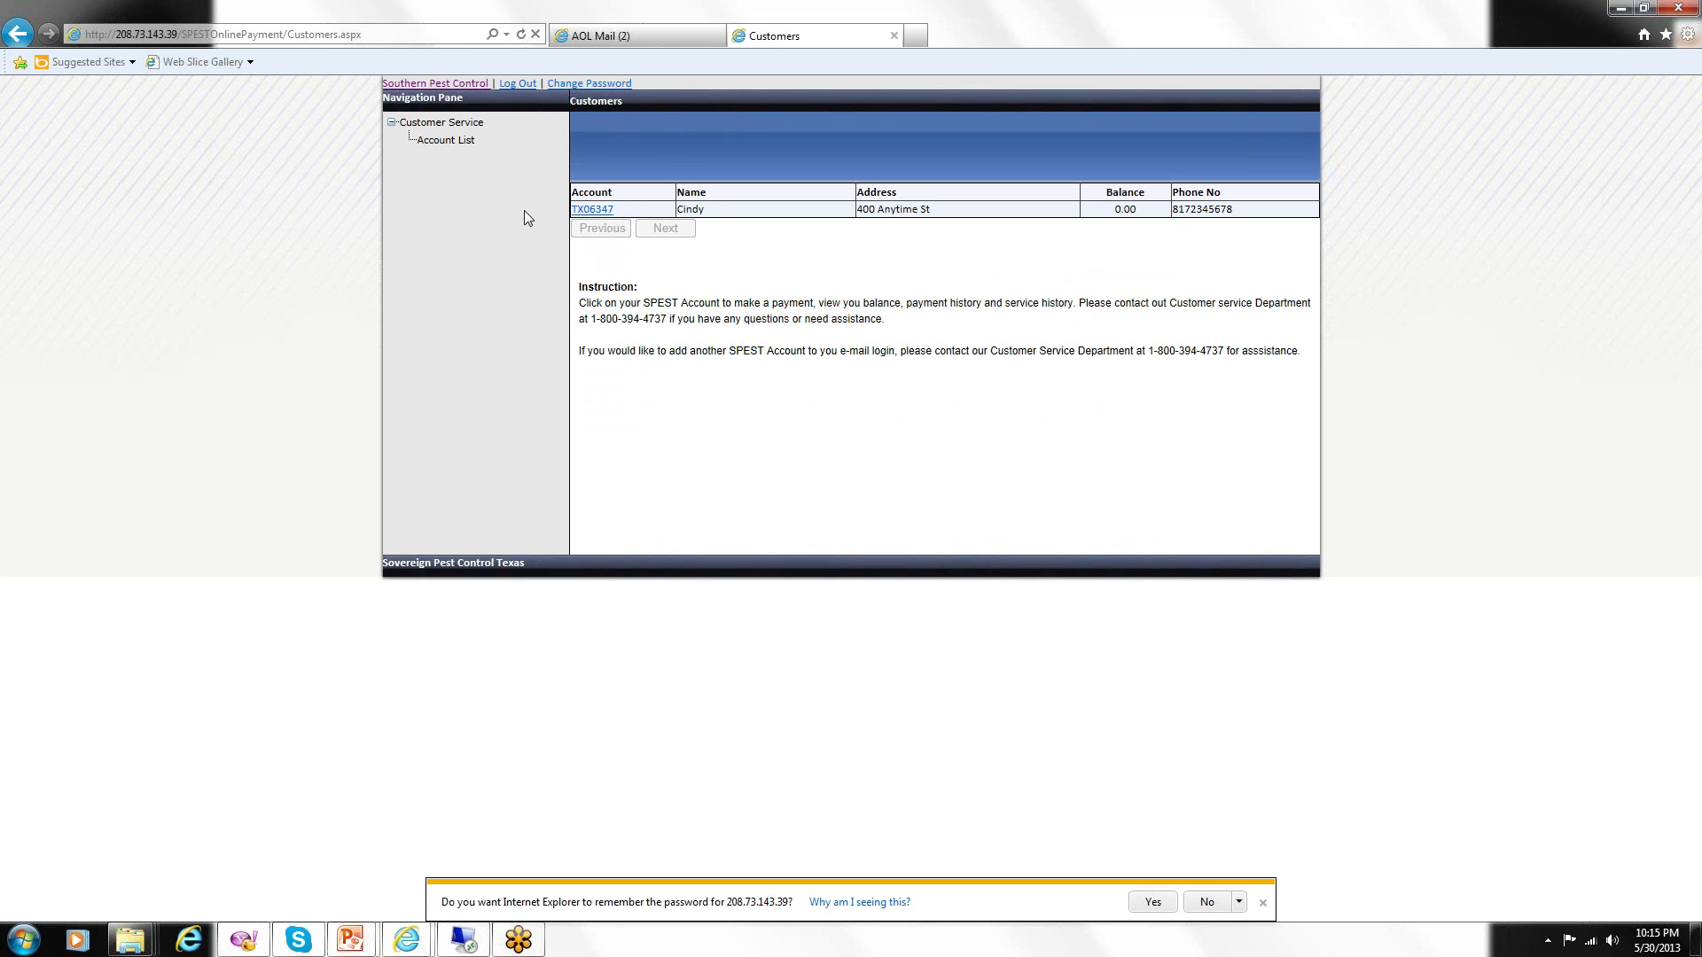
pyautogui.click(535, 84)
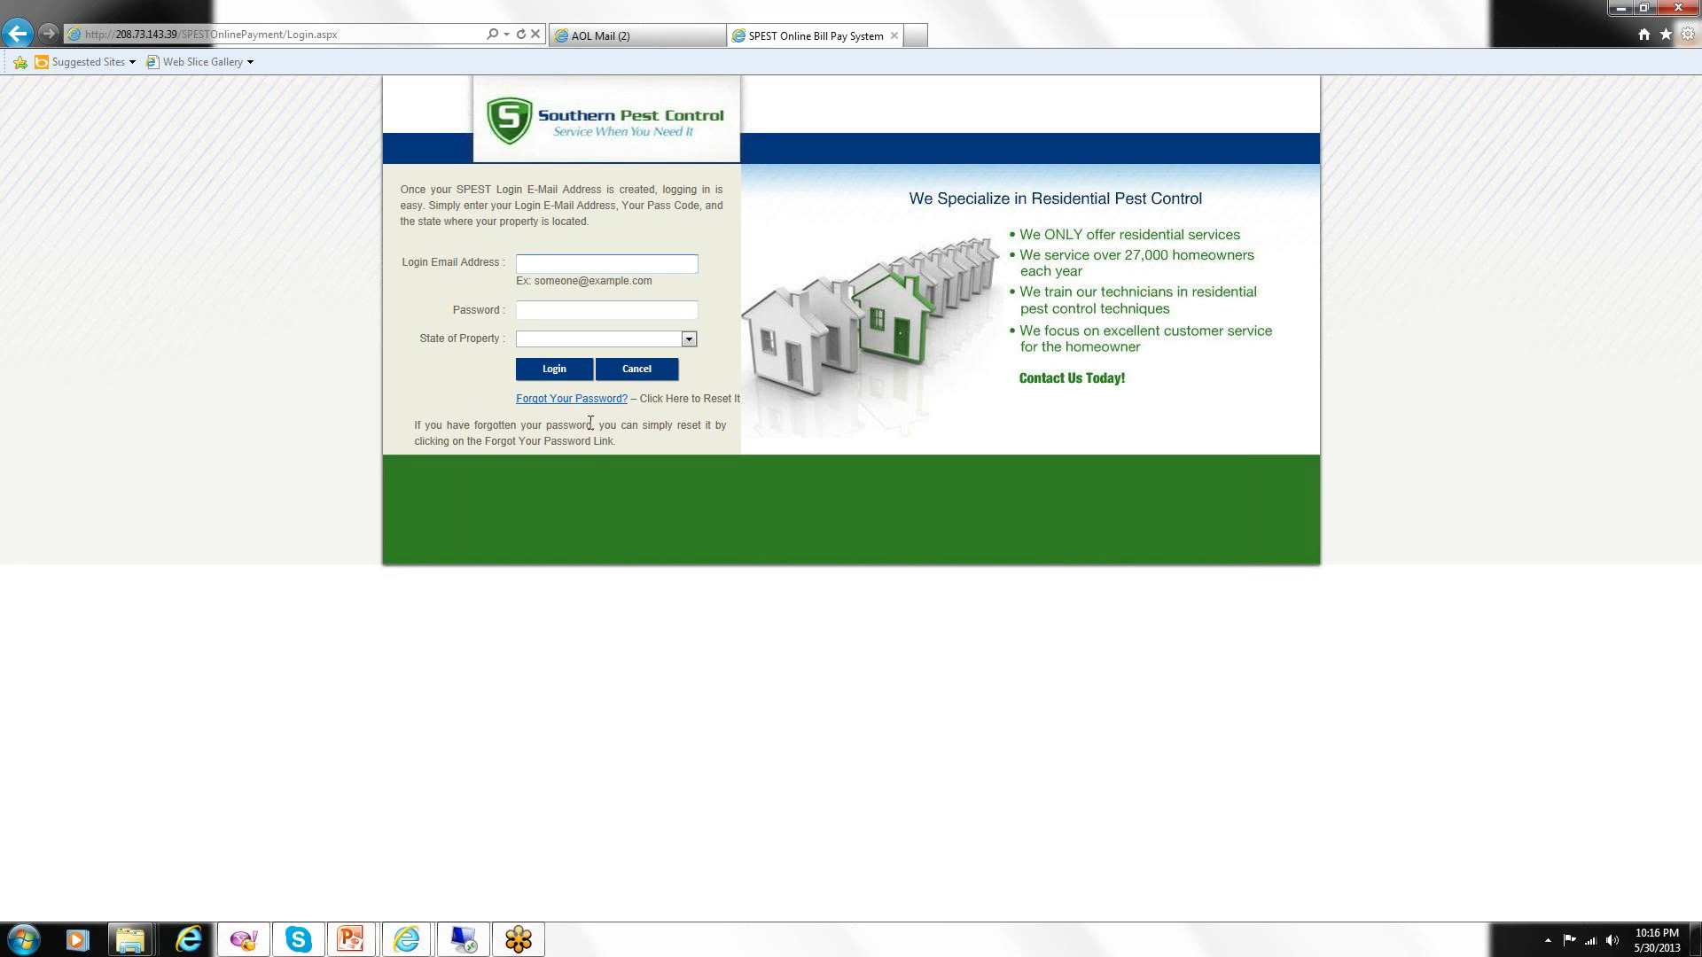
# Request a password reset for the Texas login e-mail and acknowledge the password-sent message.
pyautogui.click(573, 400)
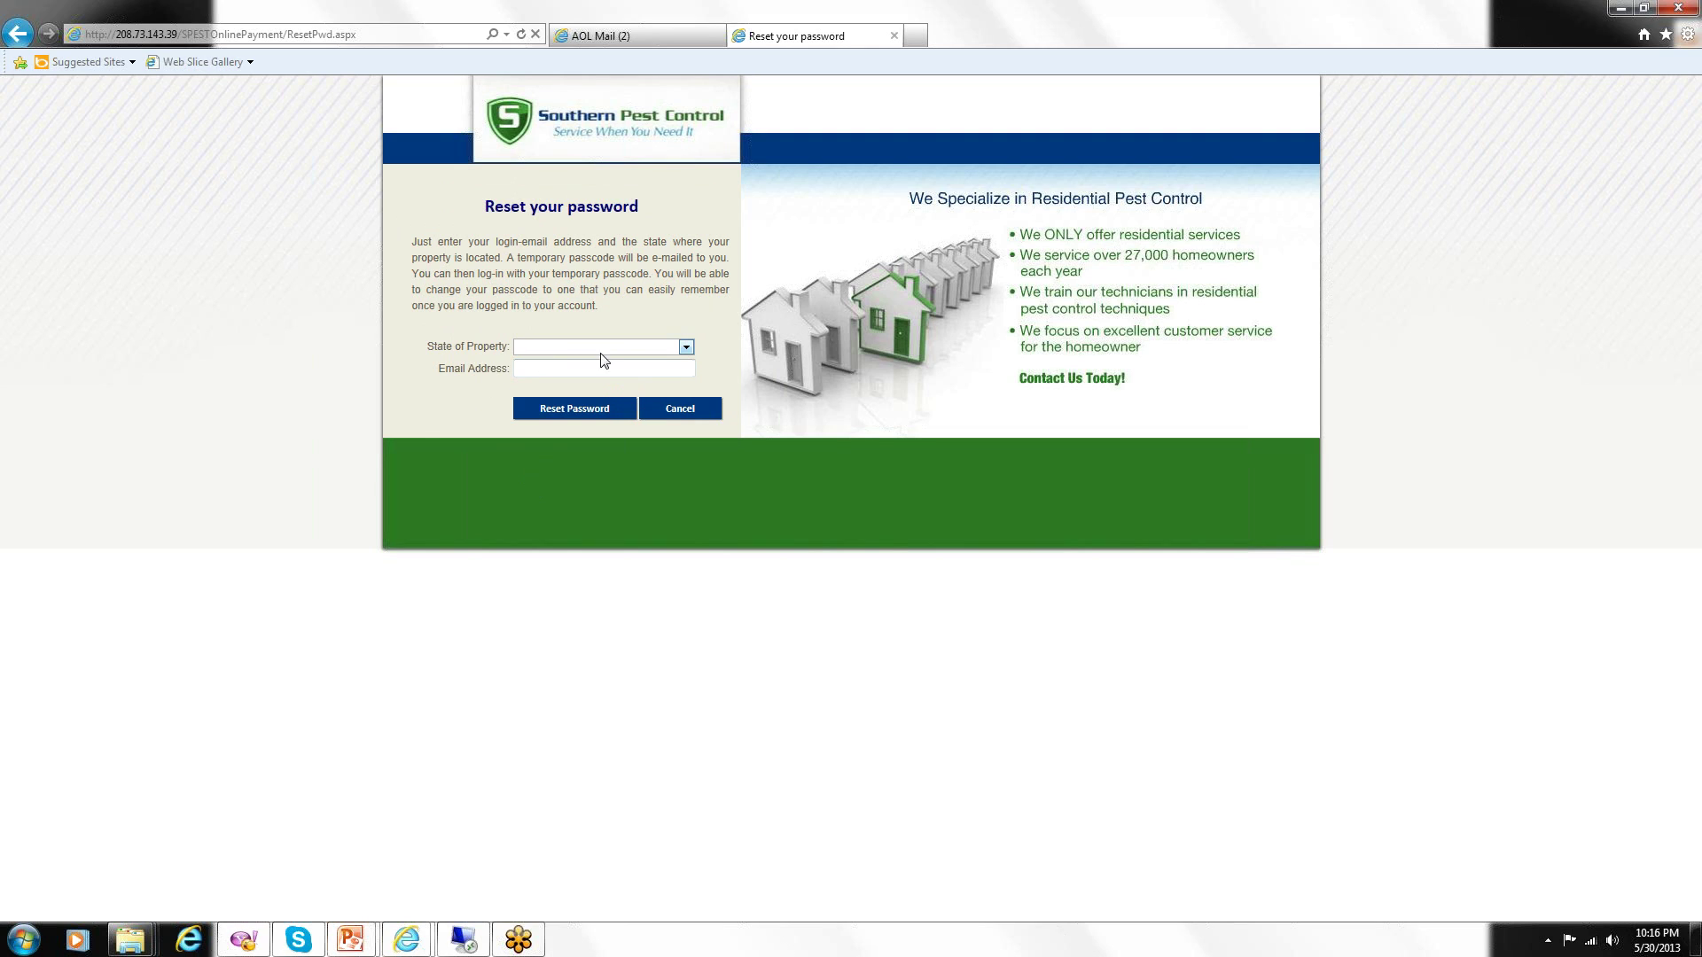
pyautogui.click(686, 348)
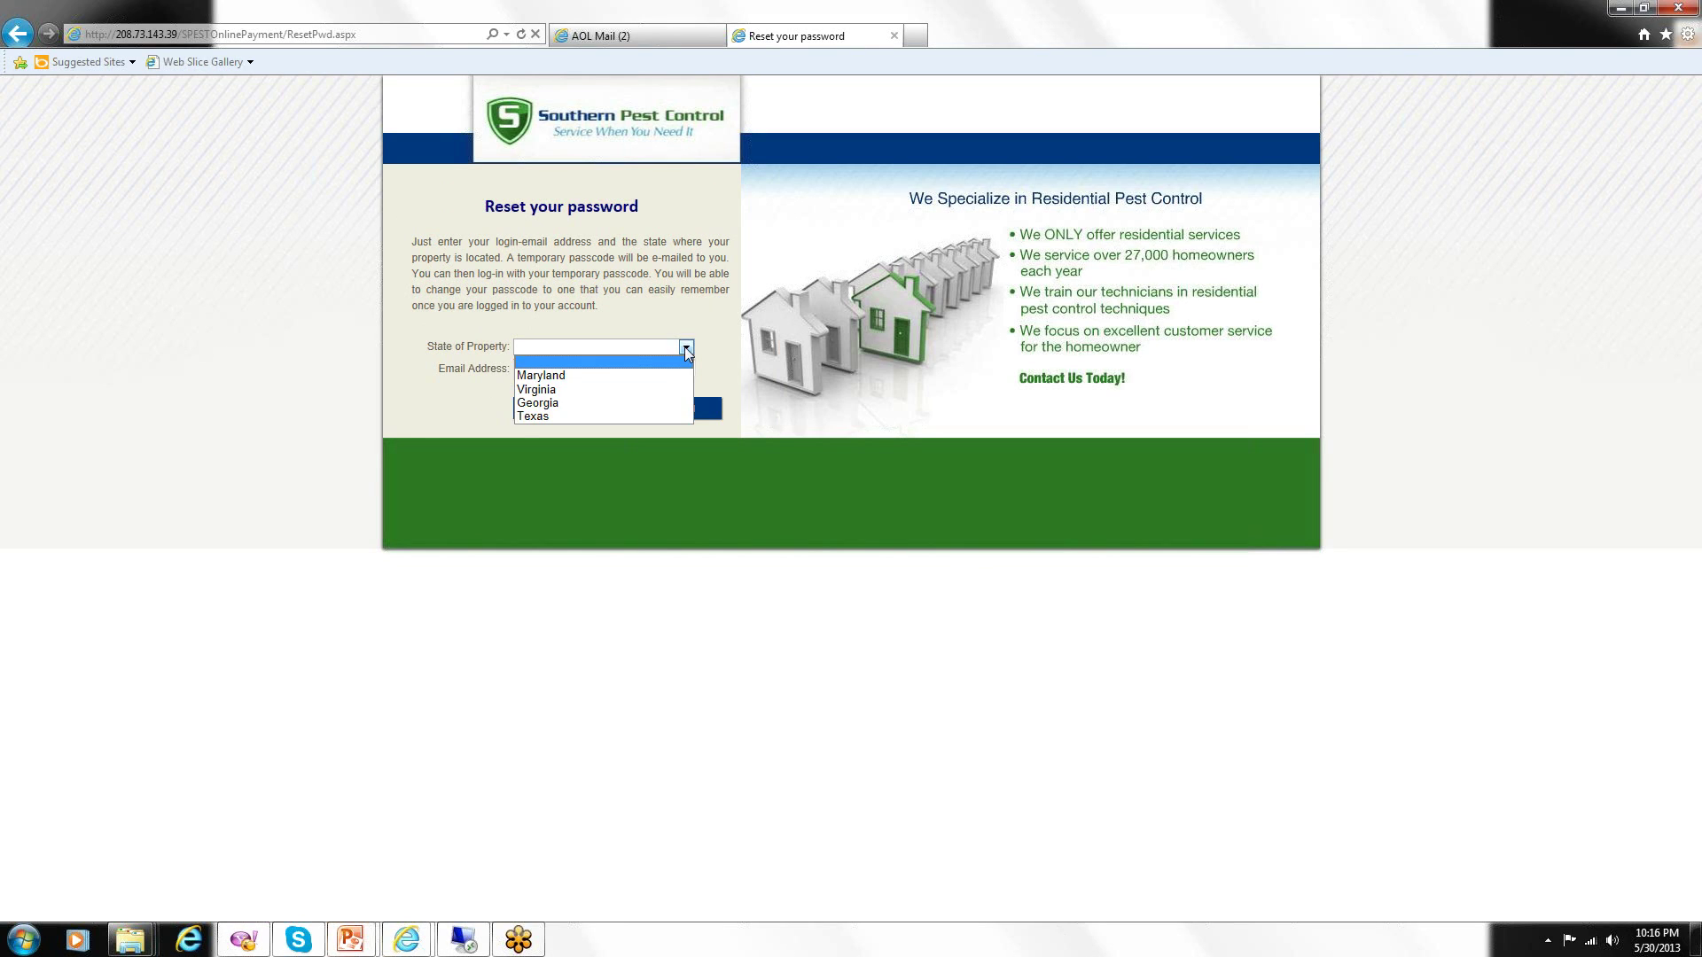
pyautogui.click(628, 414)
pyautogui.click(563, 370)
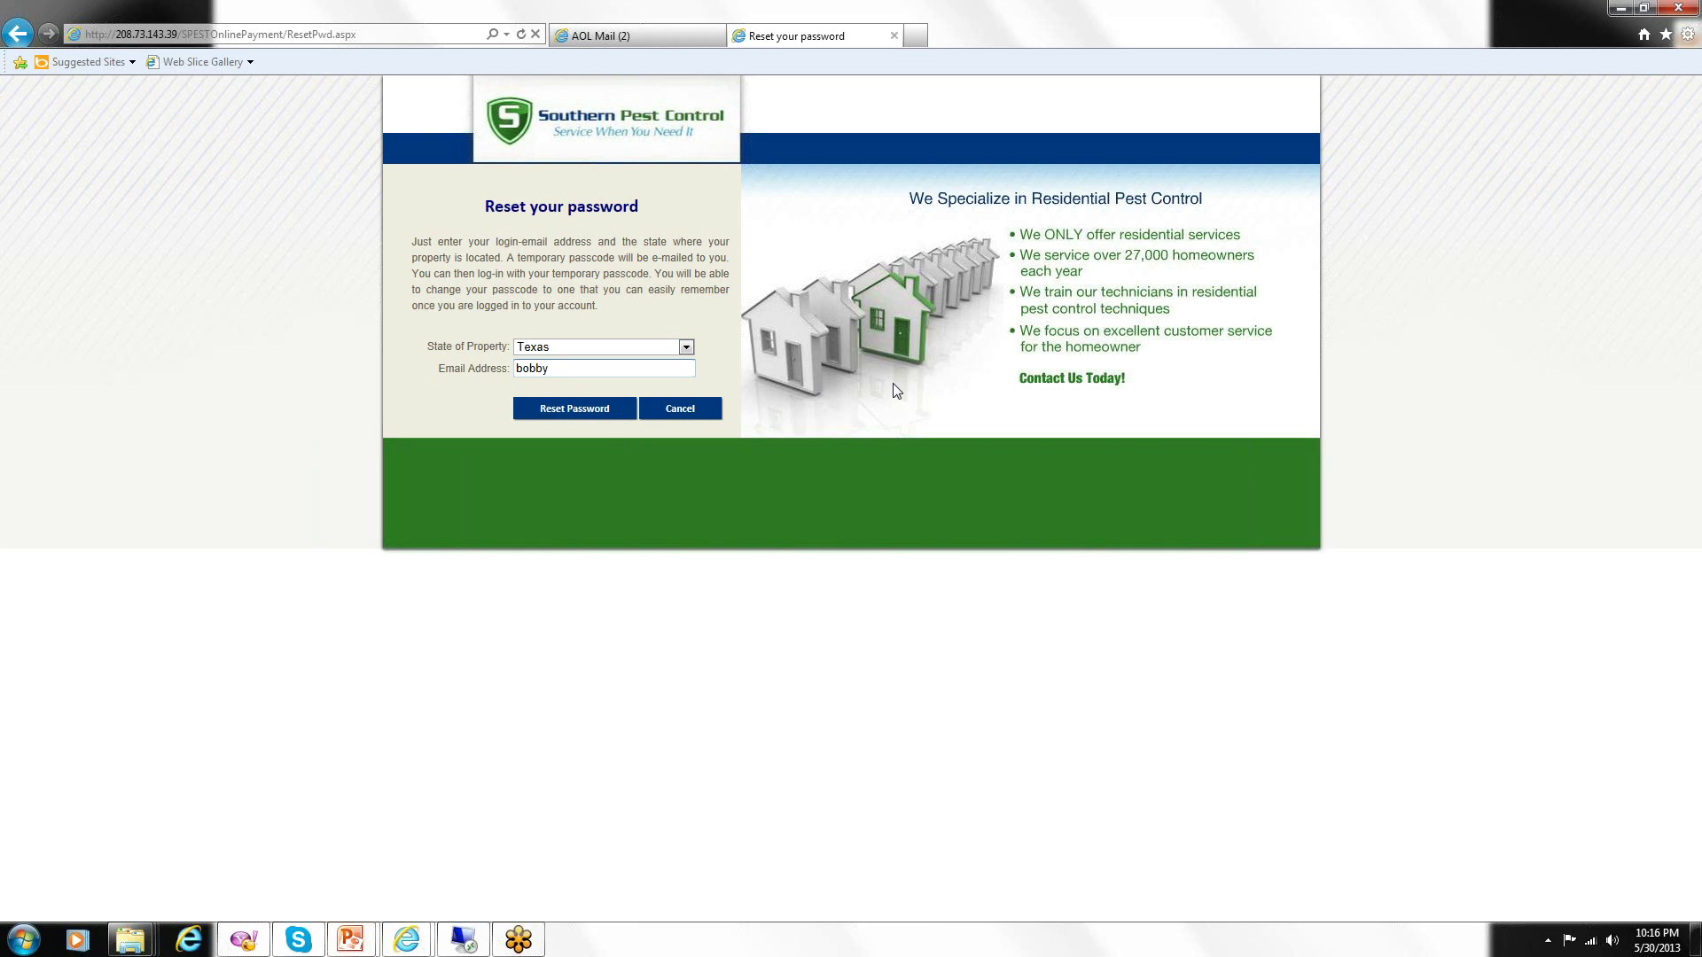
pyautogui.click(577, 416)
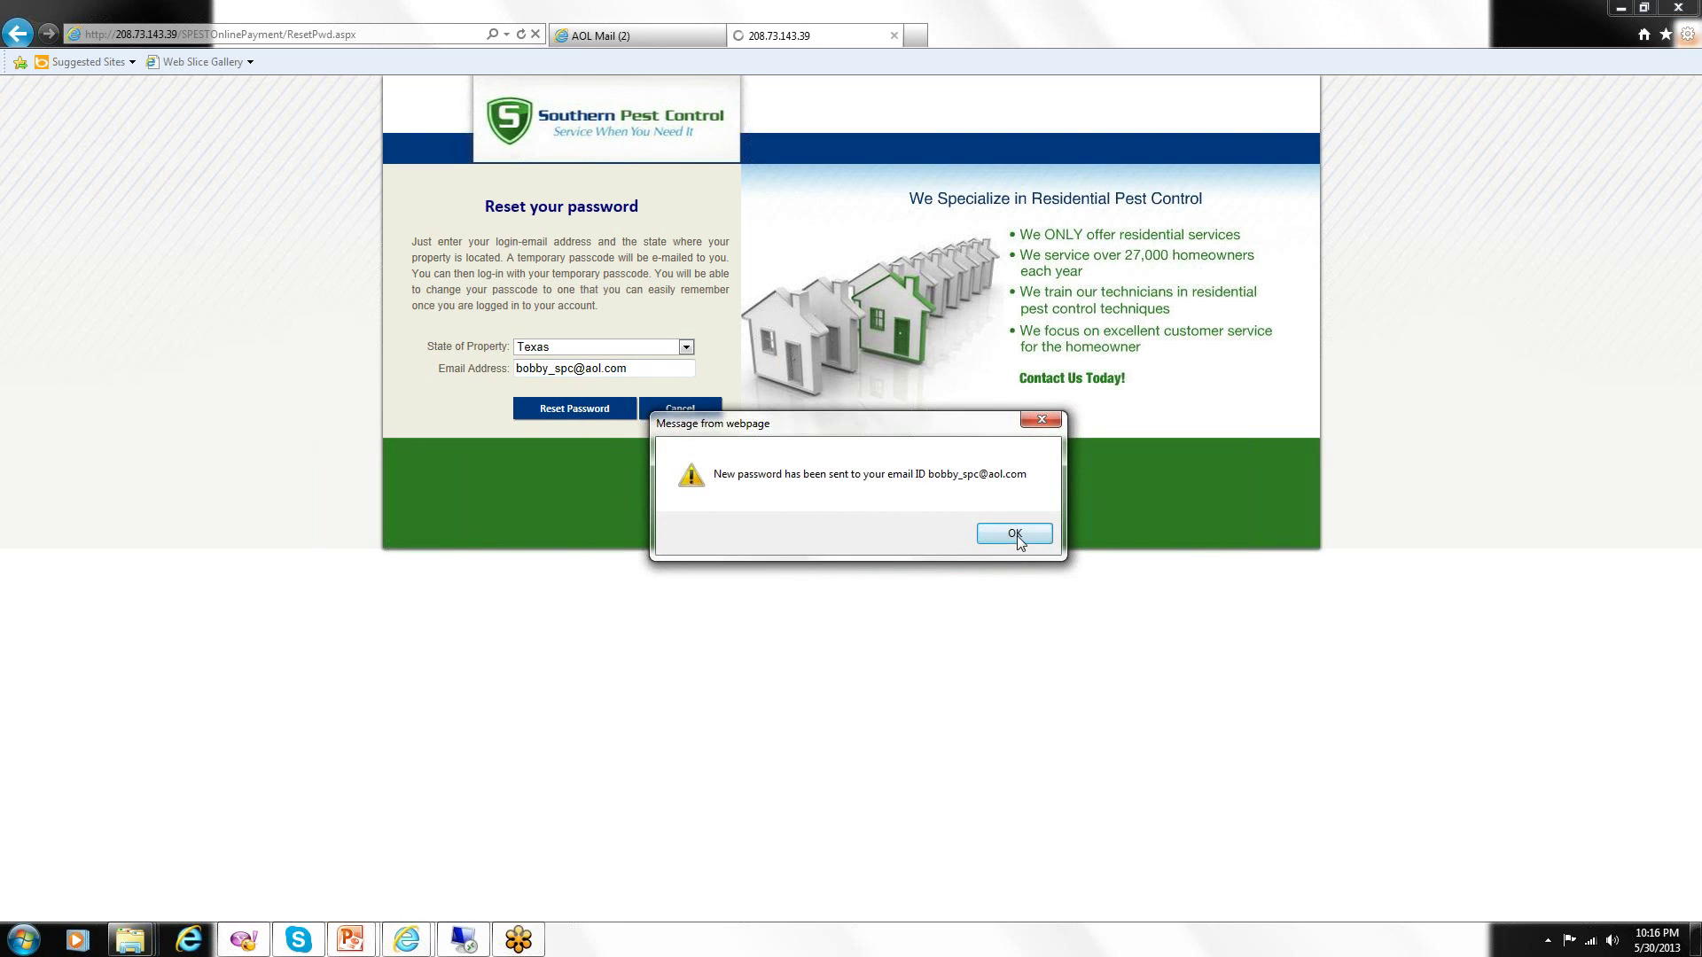
pyautogui.click(1015, 533)
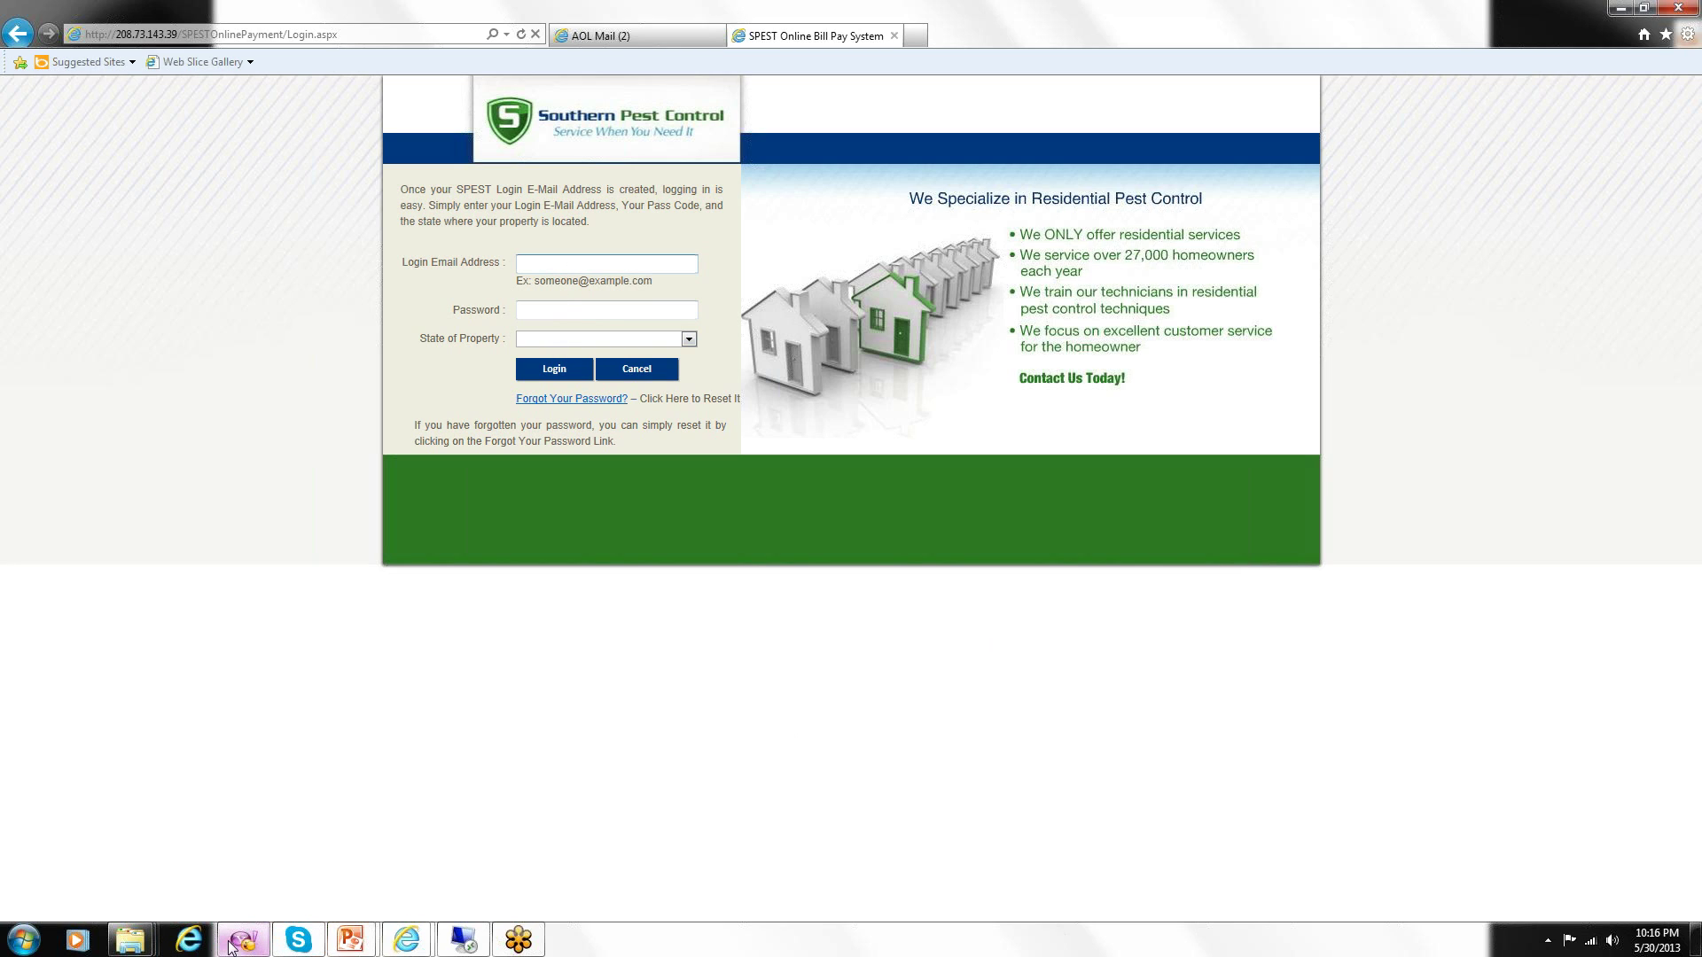
pyautogui.moveTo(232, 946)
pyautogui.click(189, 945)
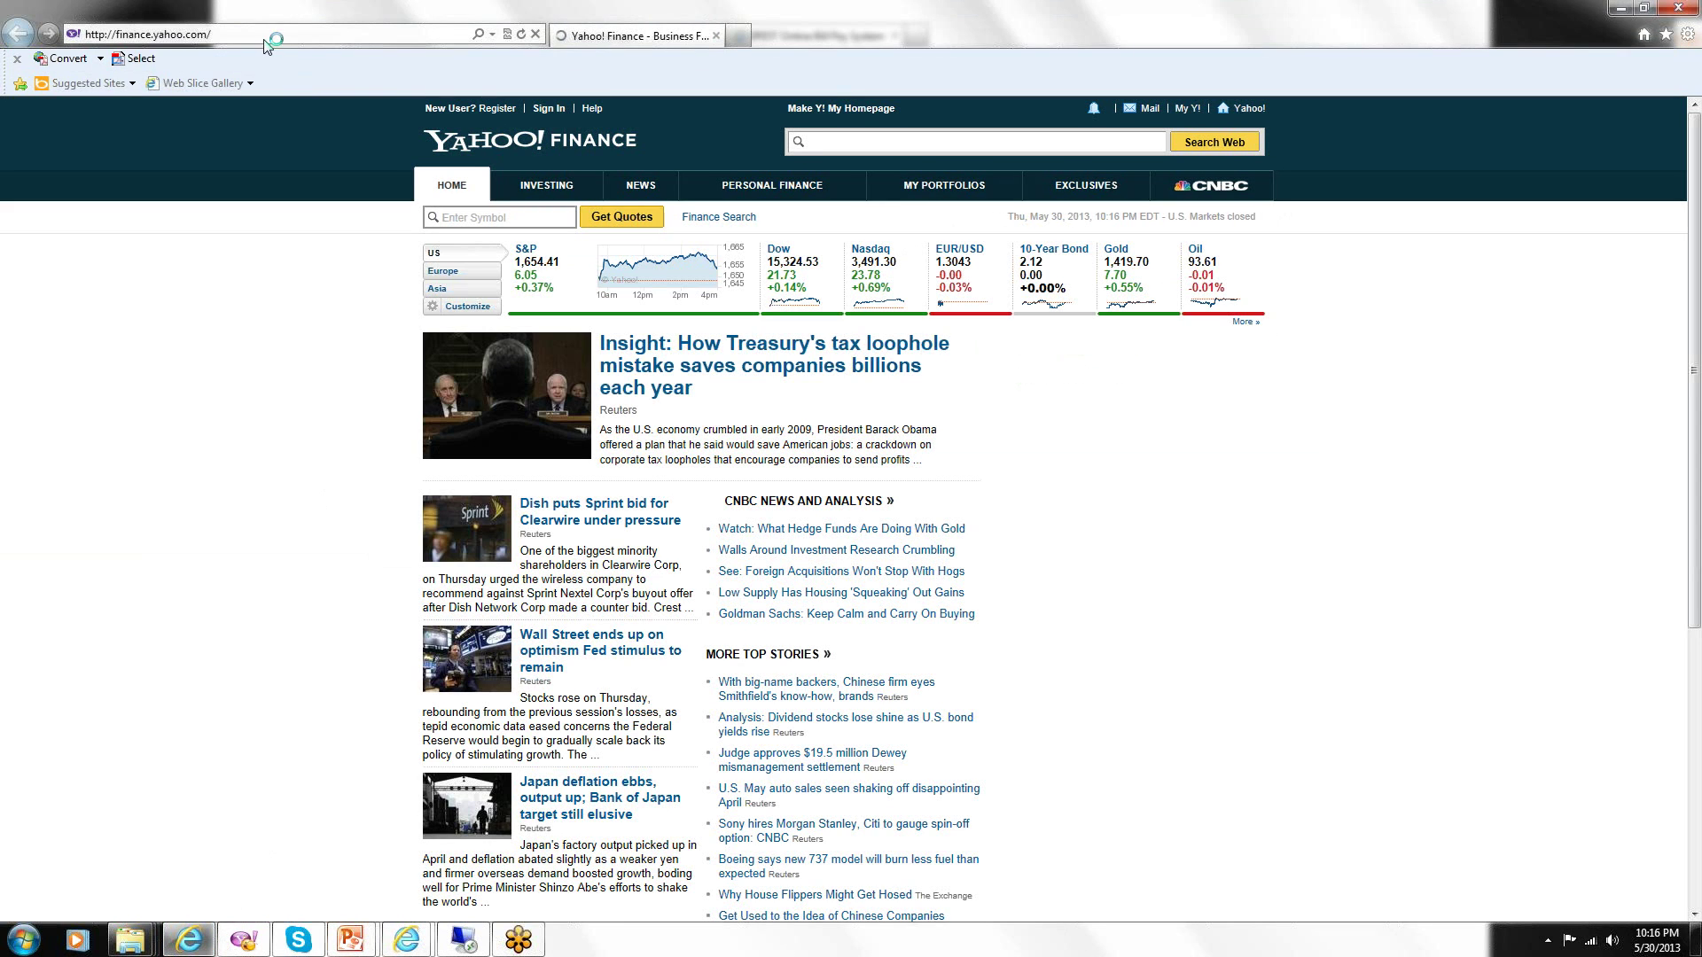
pyautogui.click(265, 35)
pyautogui.write('www.aol')
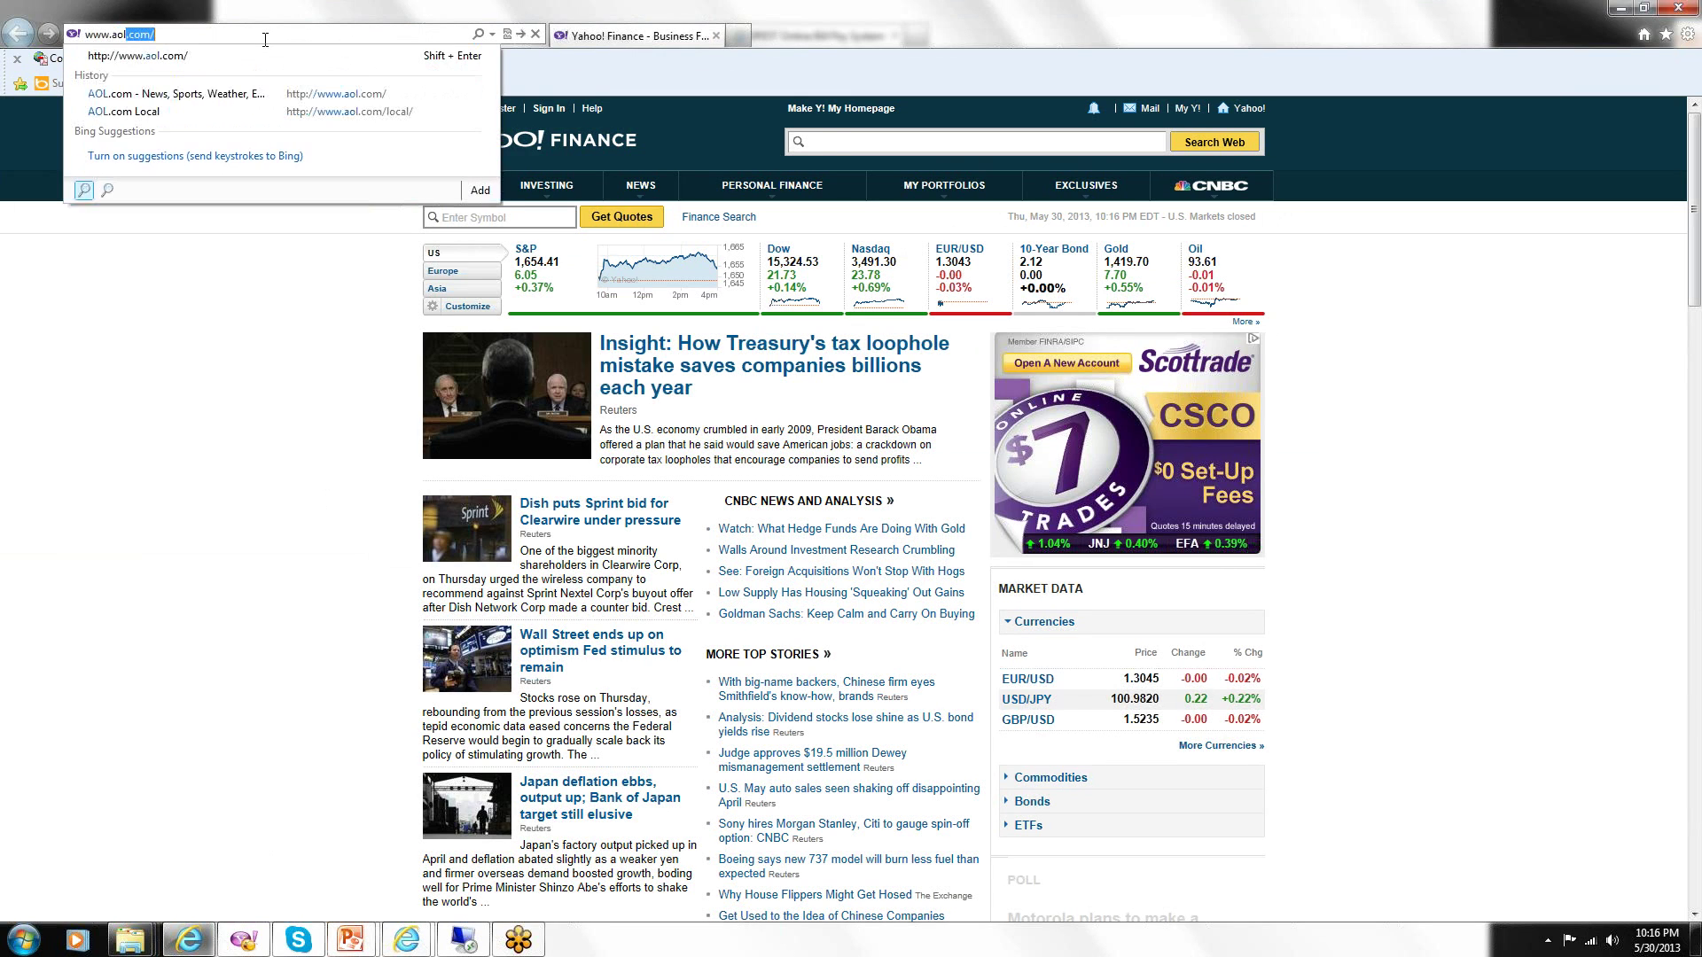
pyautogui.press('Return')
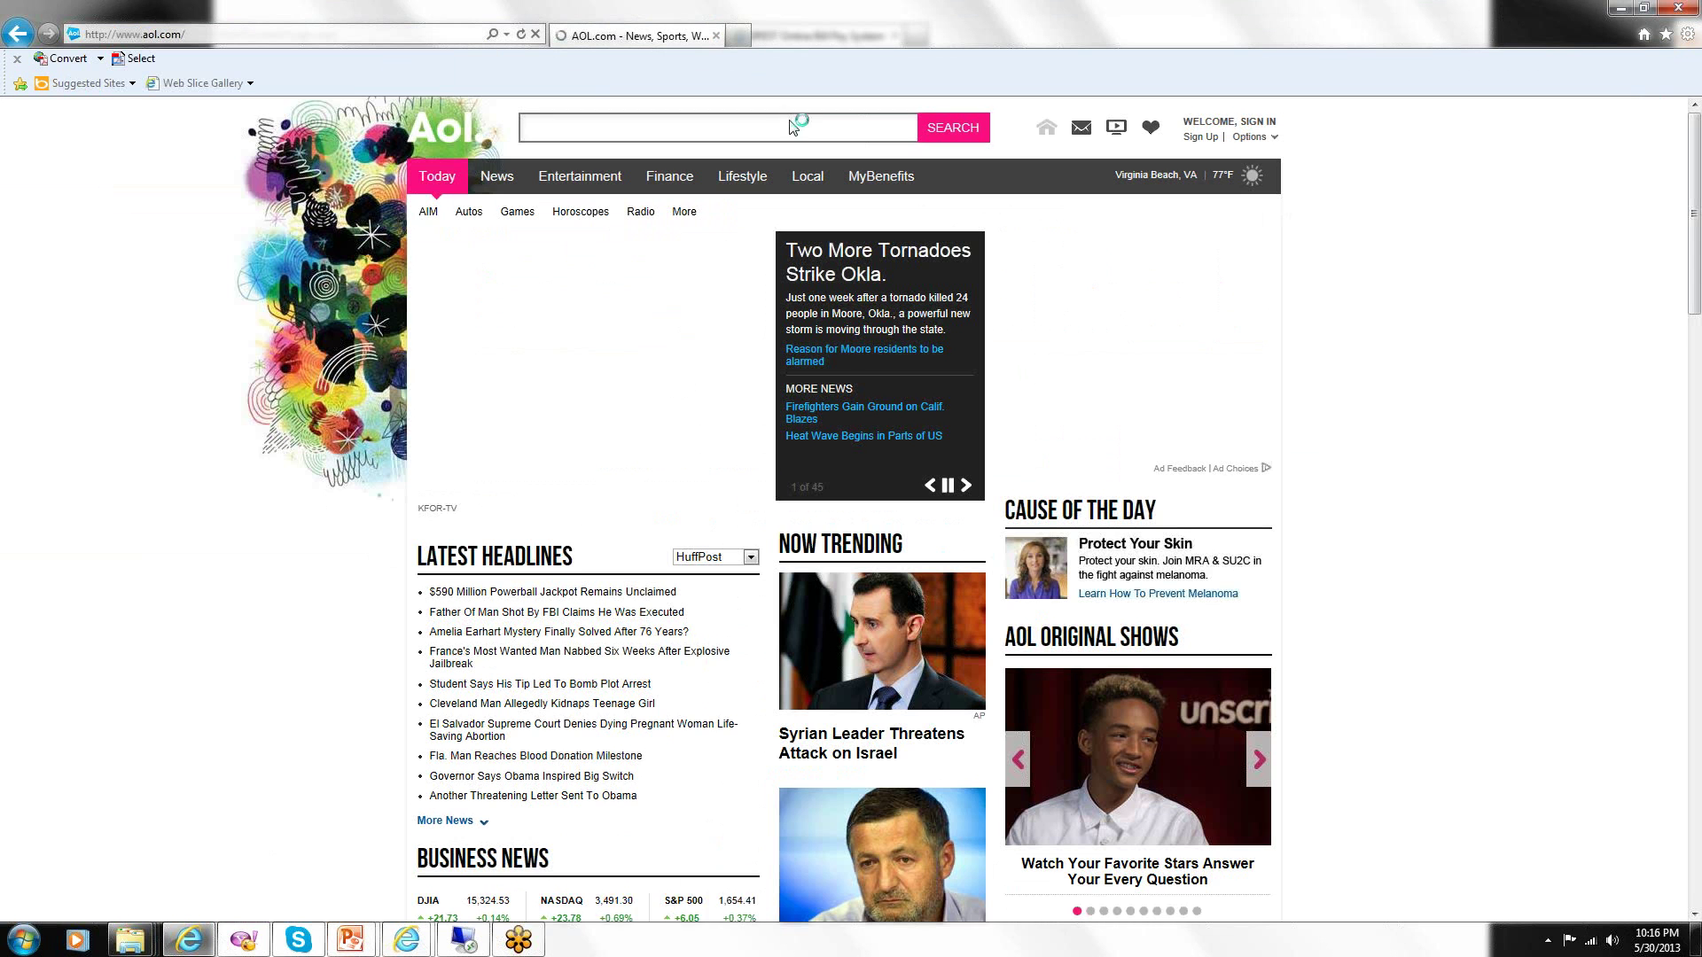
# Sign in to AOL with the account username and password, then open AOL Mail.
pyautogui.click(1250, 126)
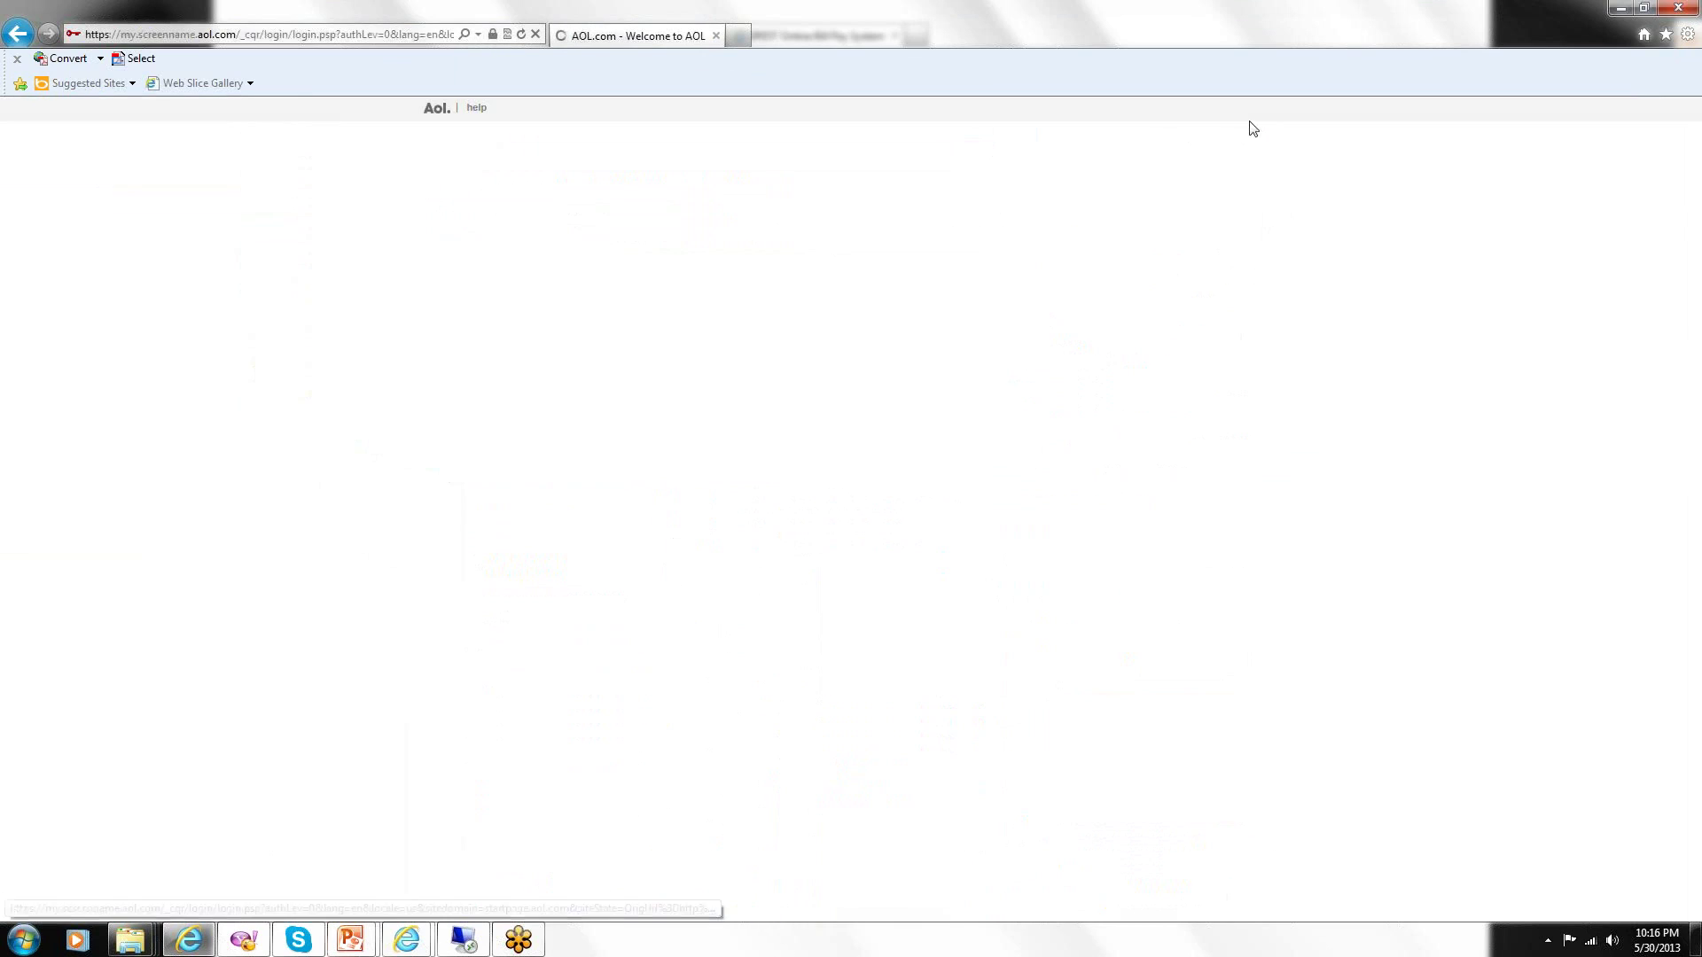
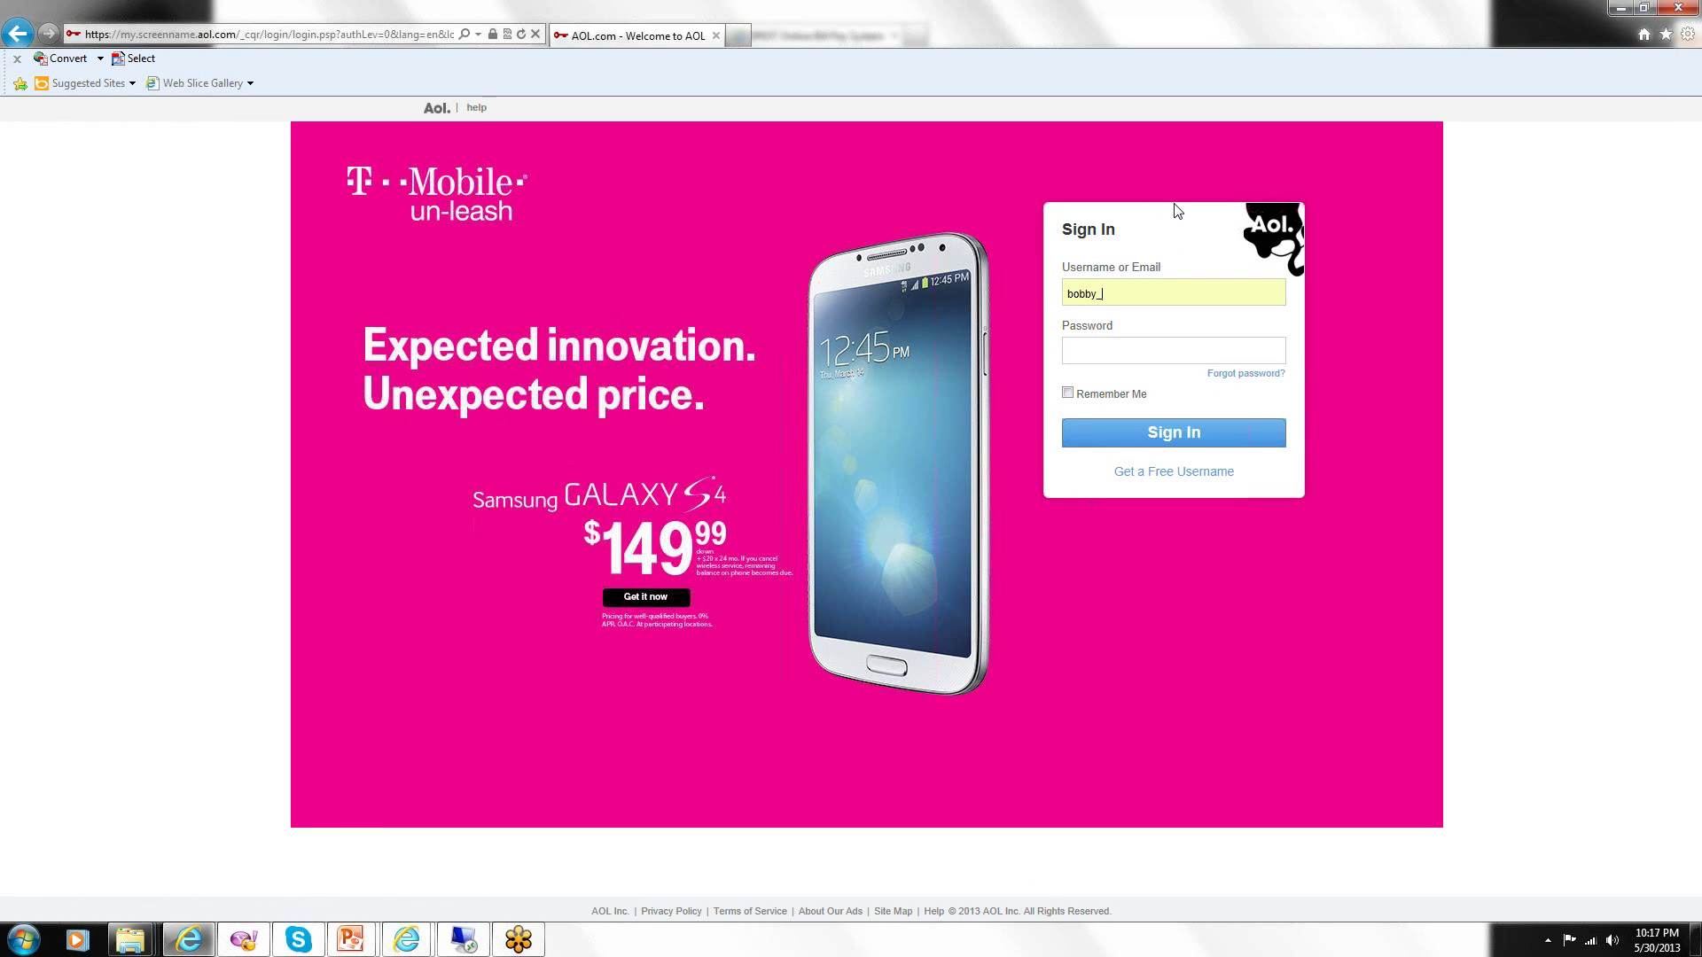
pyautogui.click(1122, 350)
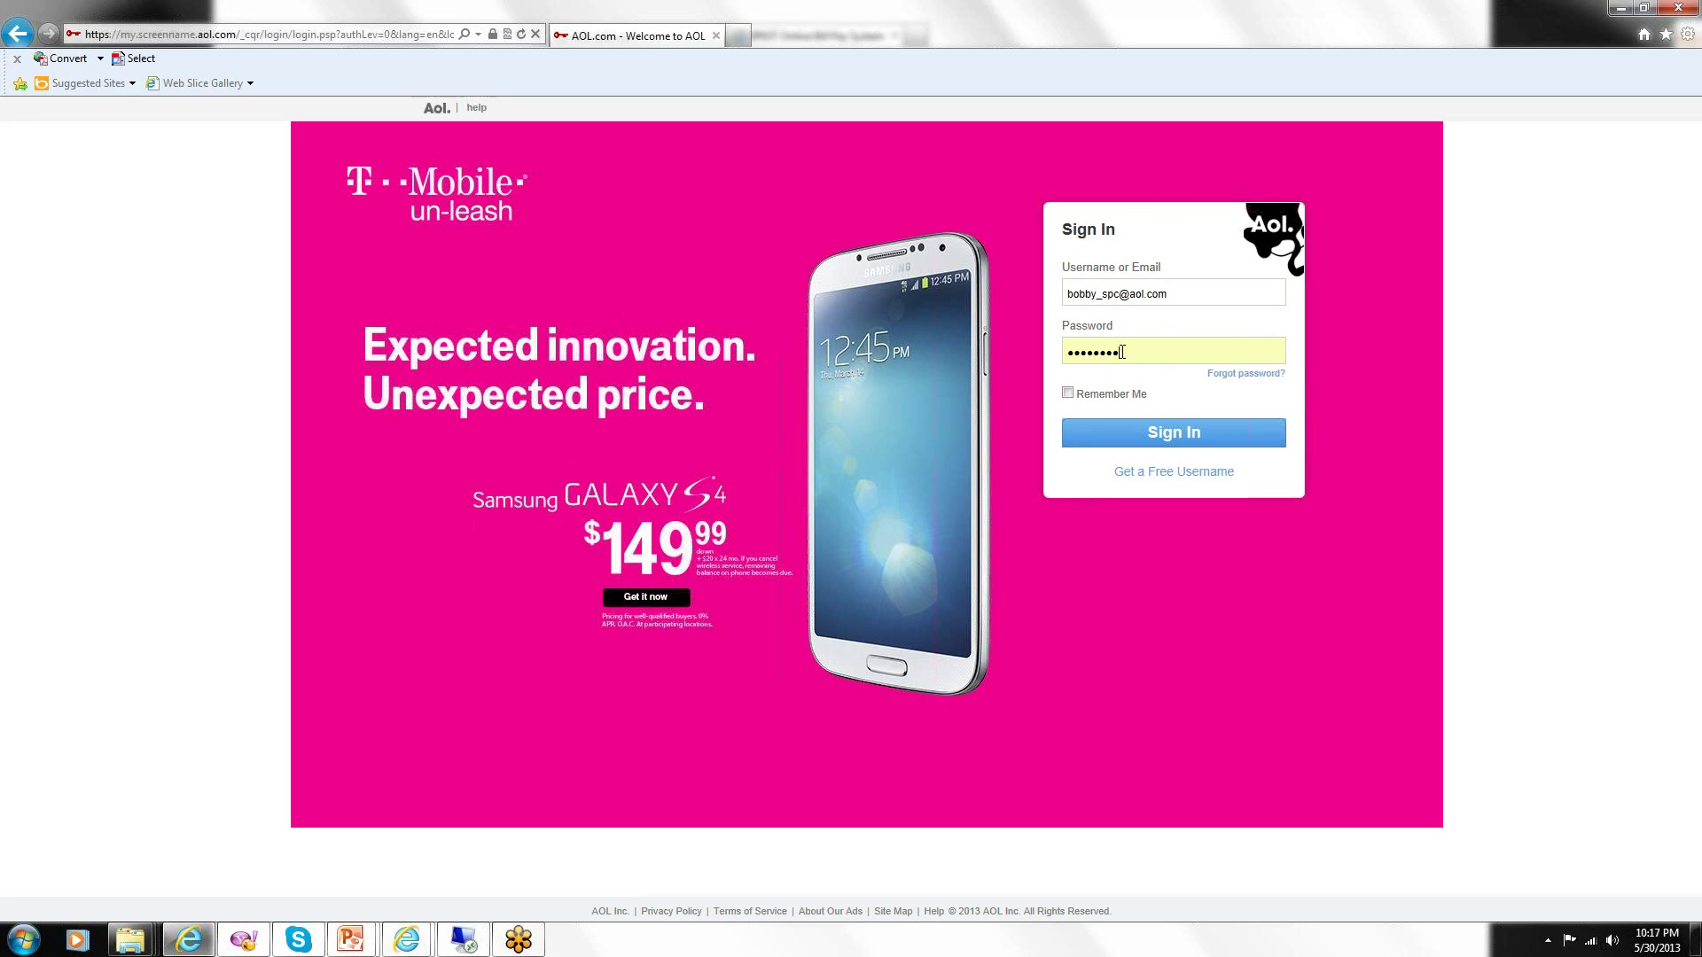
pyautogui.click(1147, 438)
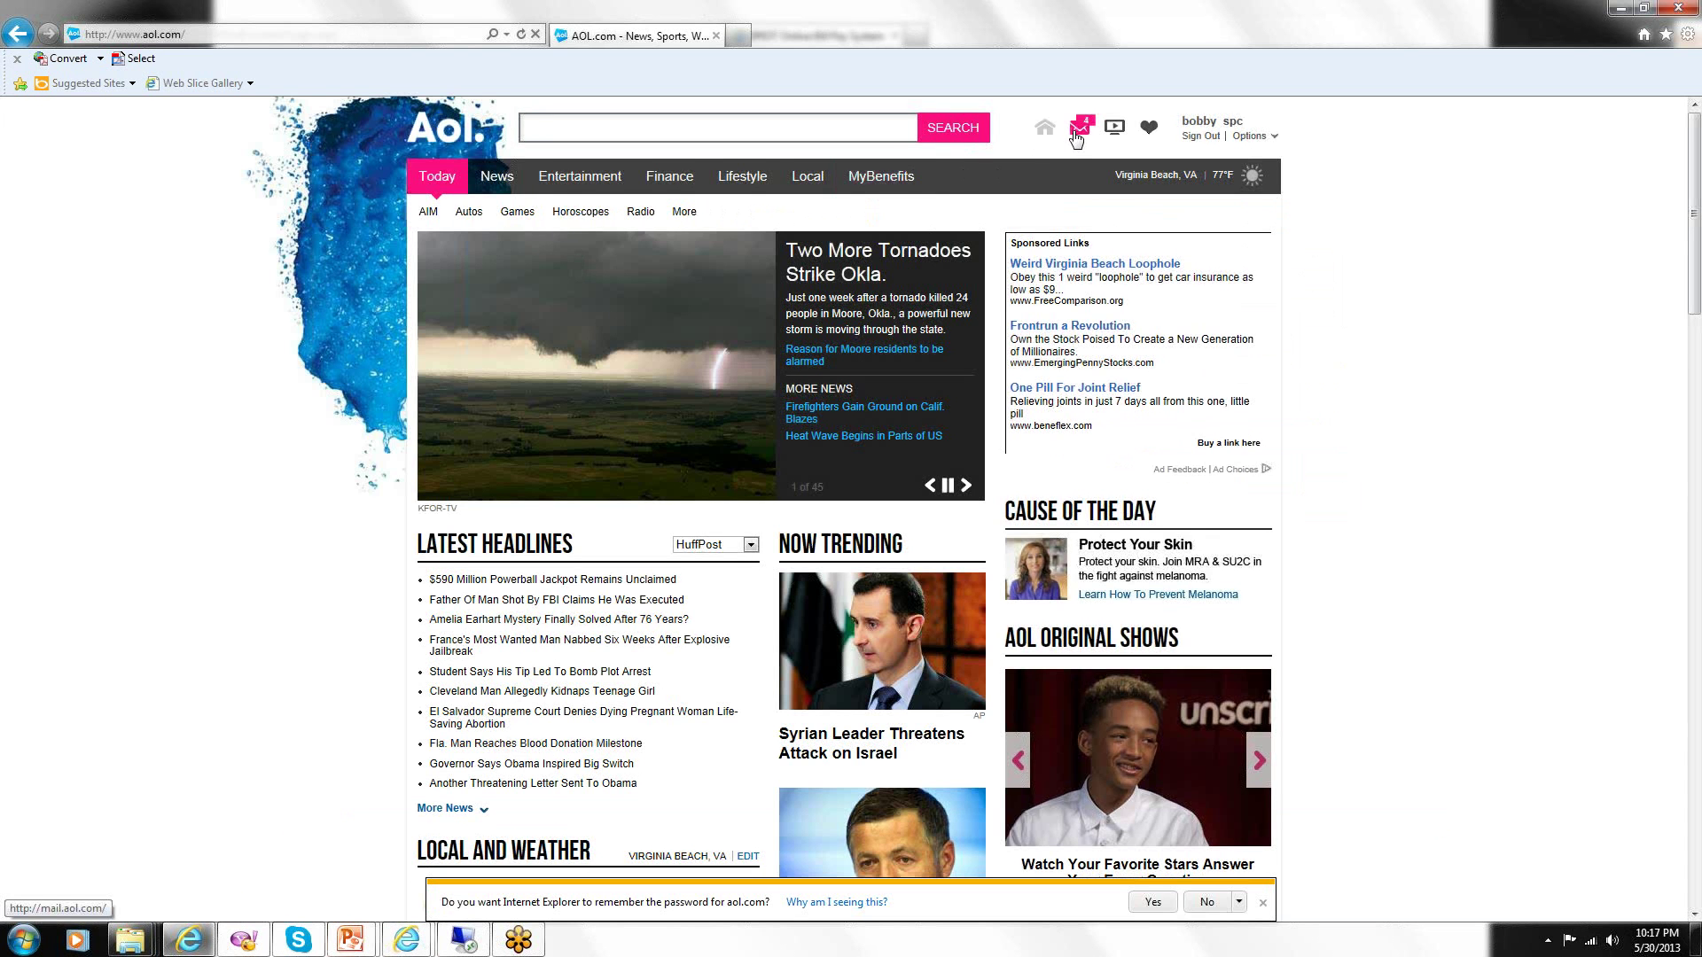
pyautogui.click(1075, 135)
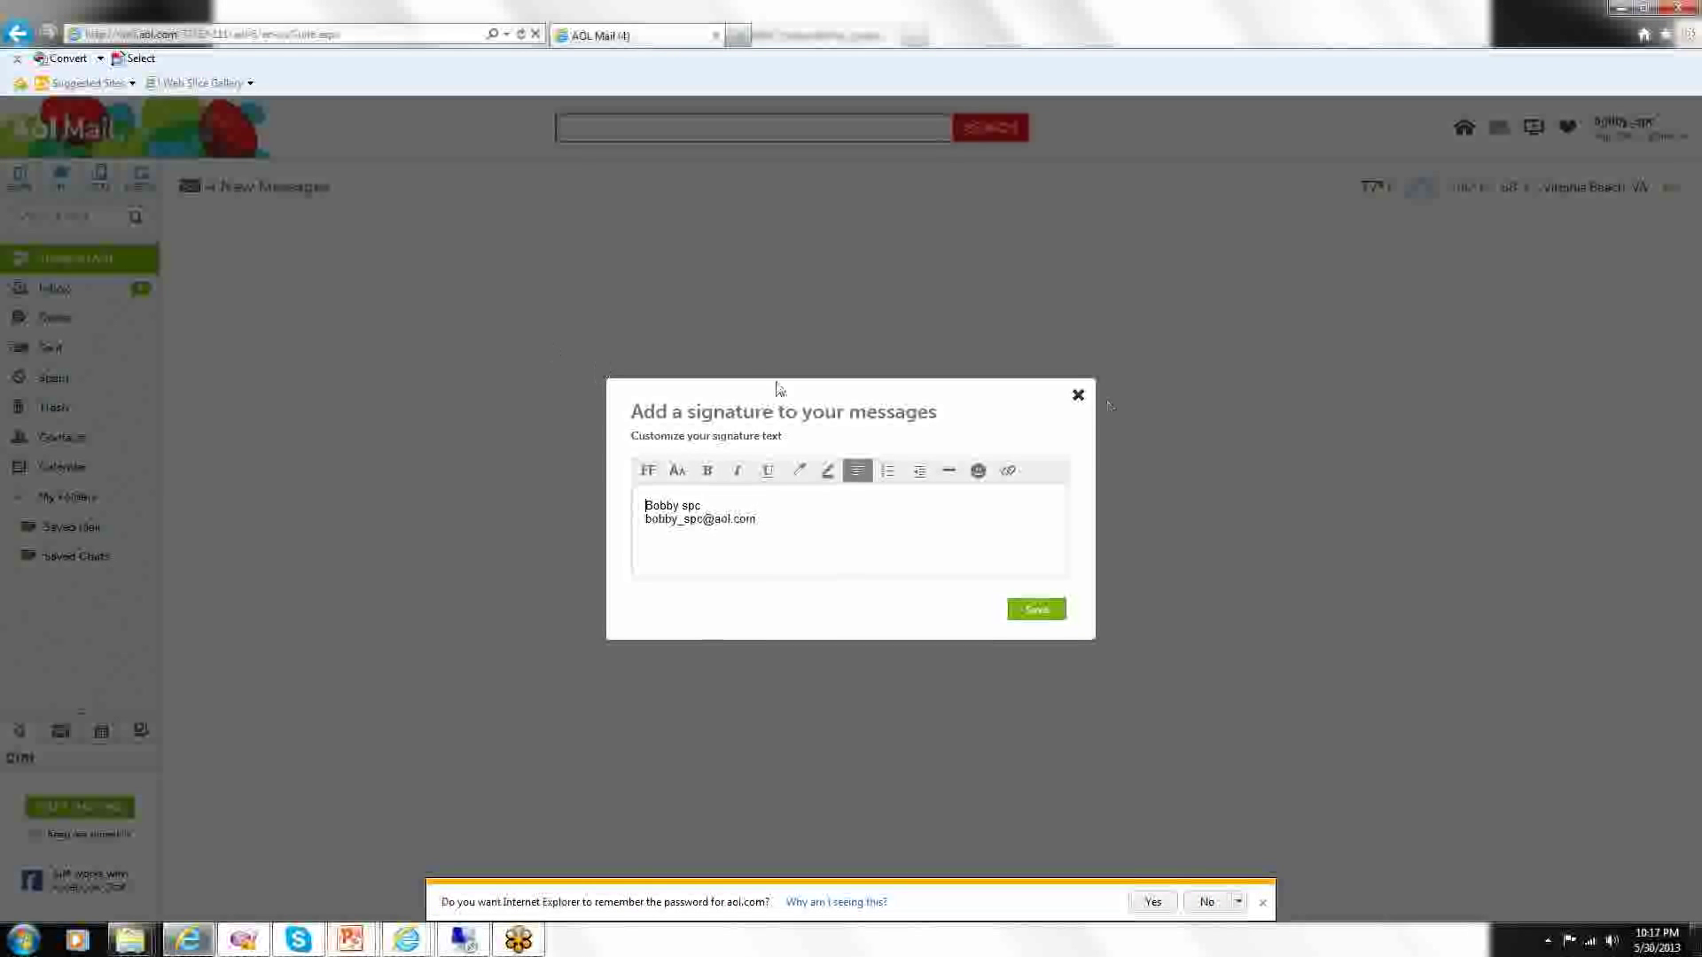
# Dismiss the signature prompt and open the newest Password Reset email in the AOL inbox.
pyautogui.click(1077, 394)
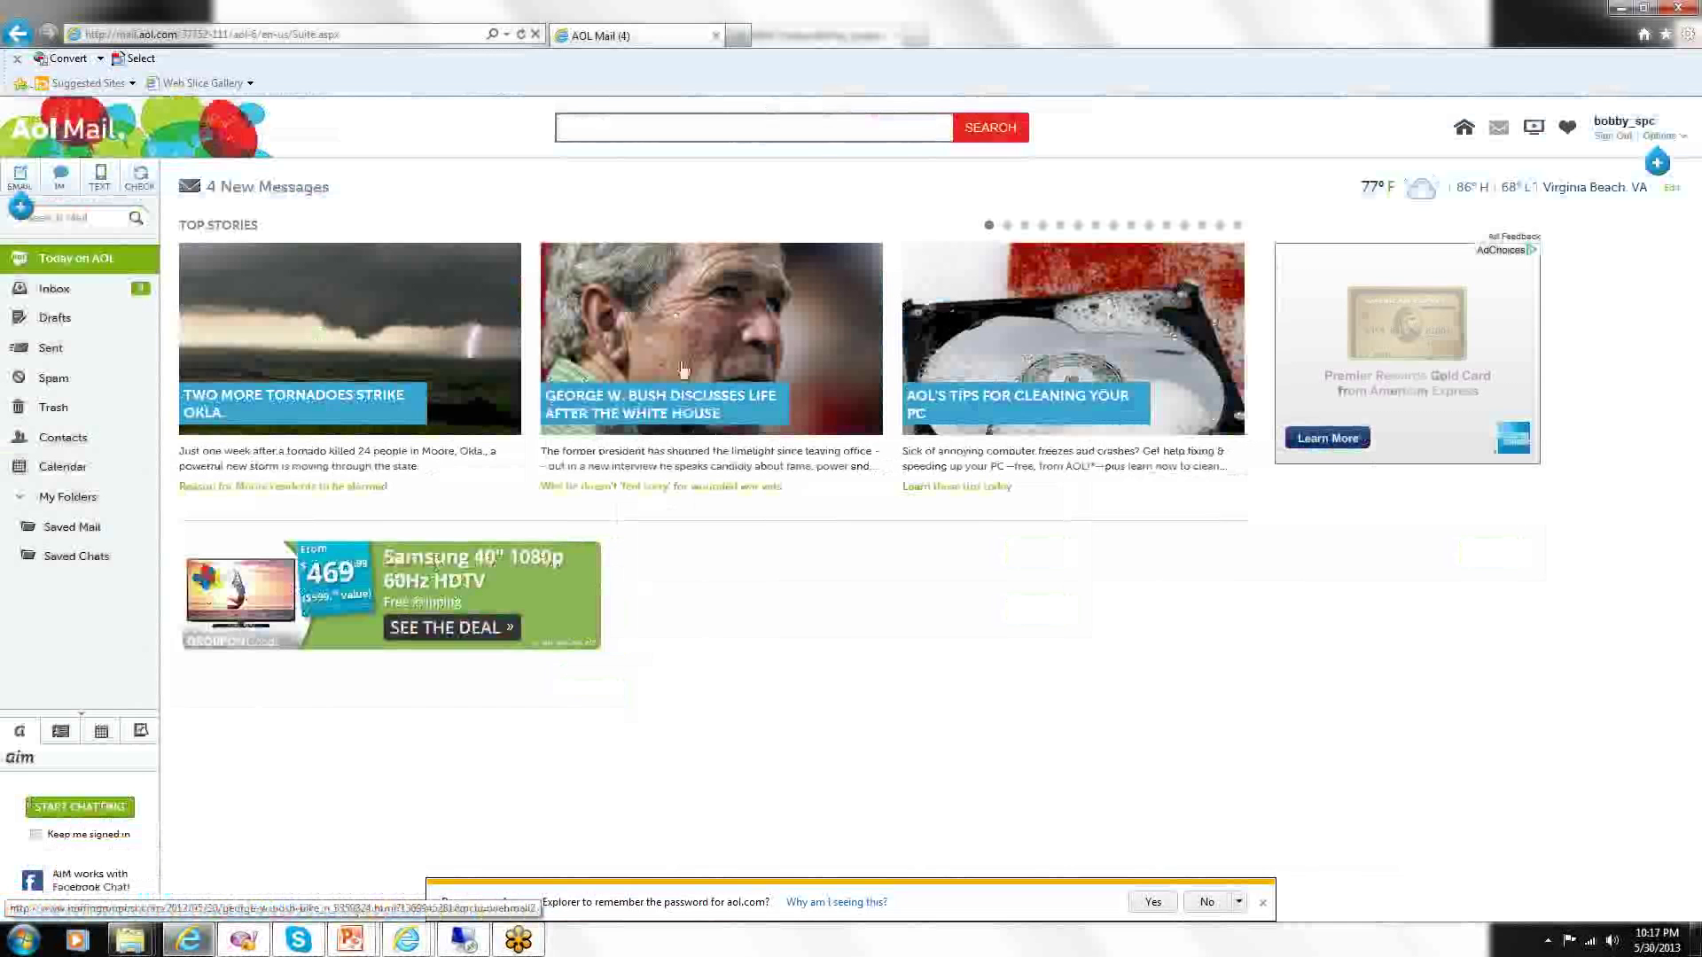
pyautogui.click(36, 292)
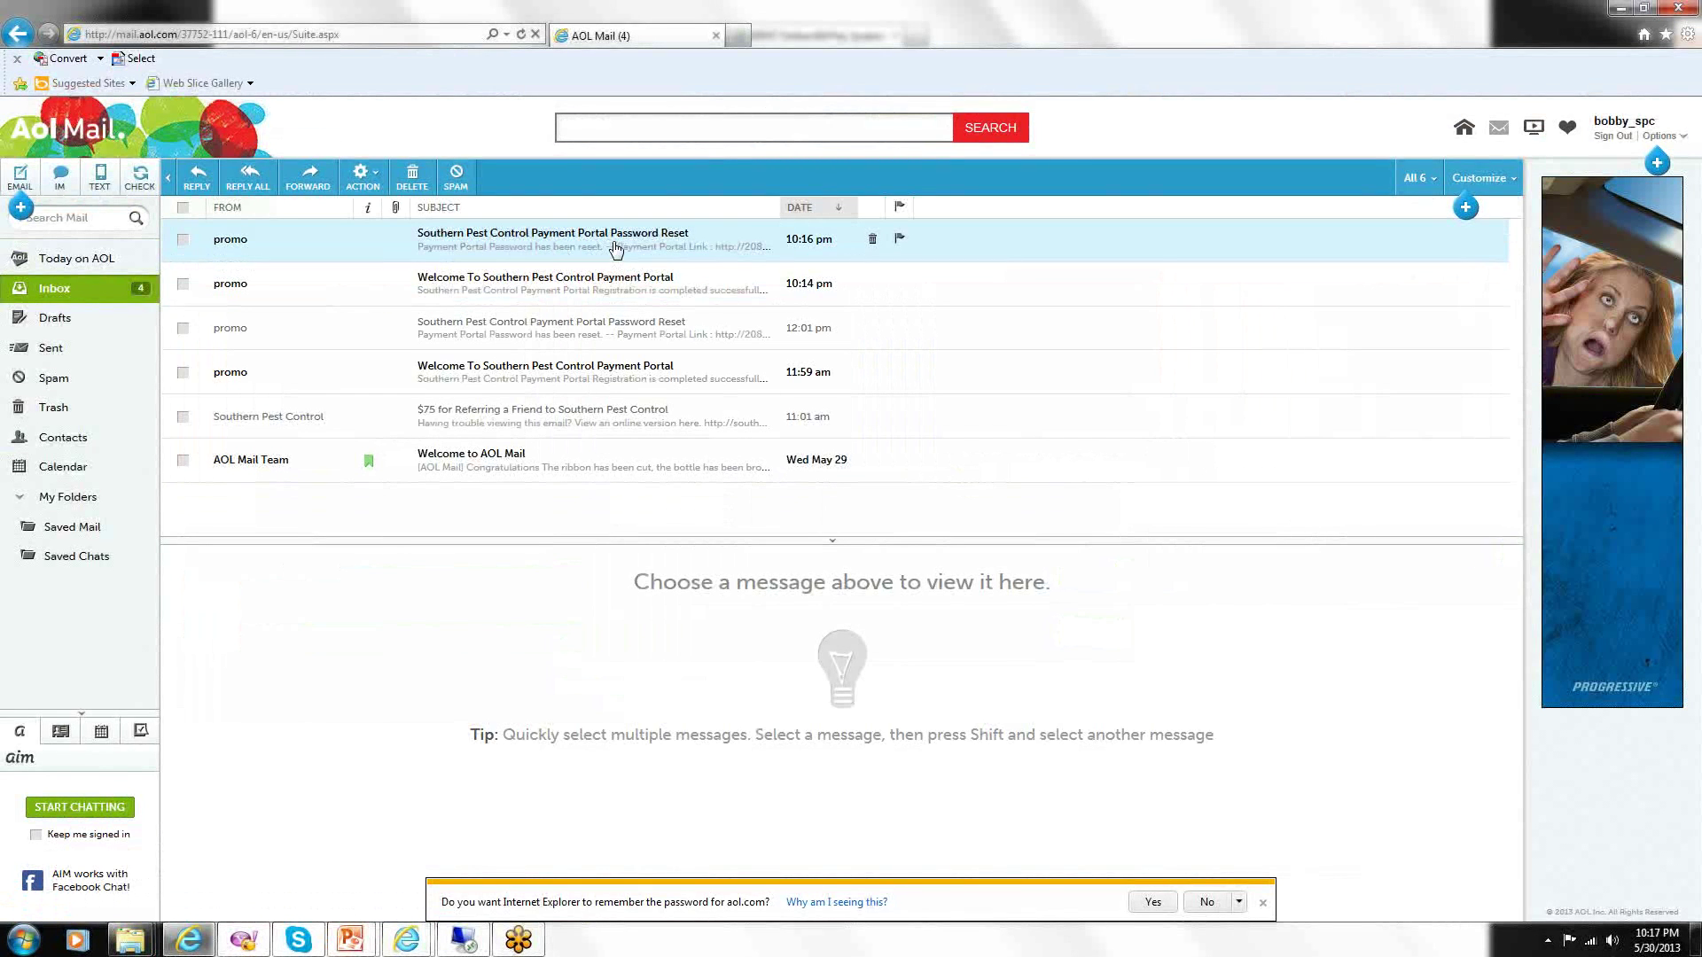
pyautogui.click(616, 249)
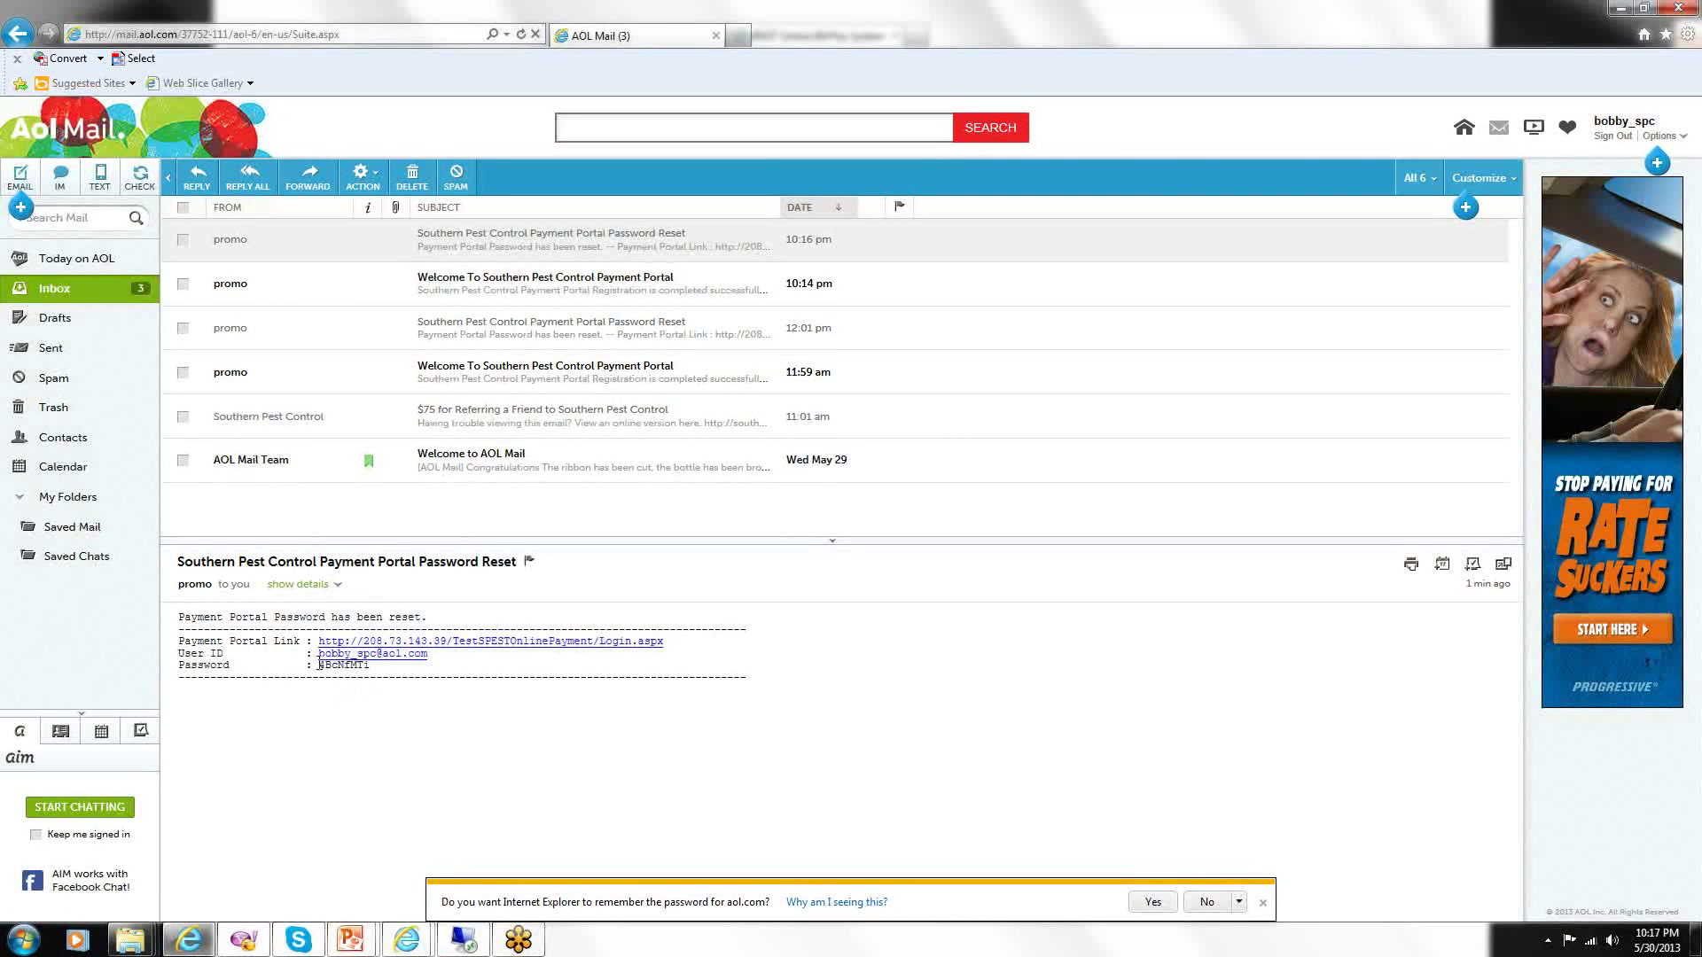
# Copy the temporary password from the Password Reset email.
pyautogui.moveTo(318, 665); pyautogui.dragTo(372, 669)
pyautogui.rightClick(354, 672)
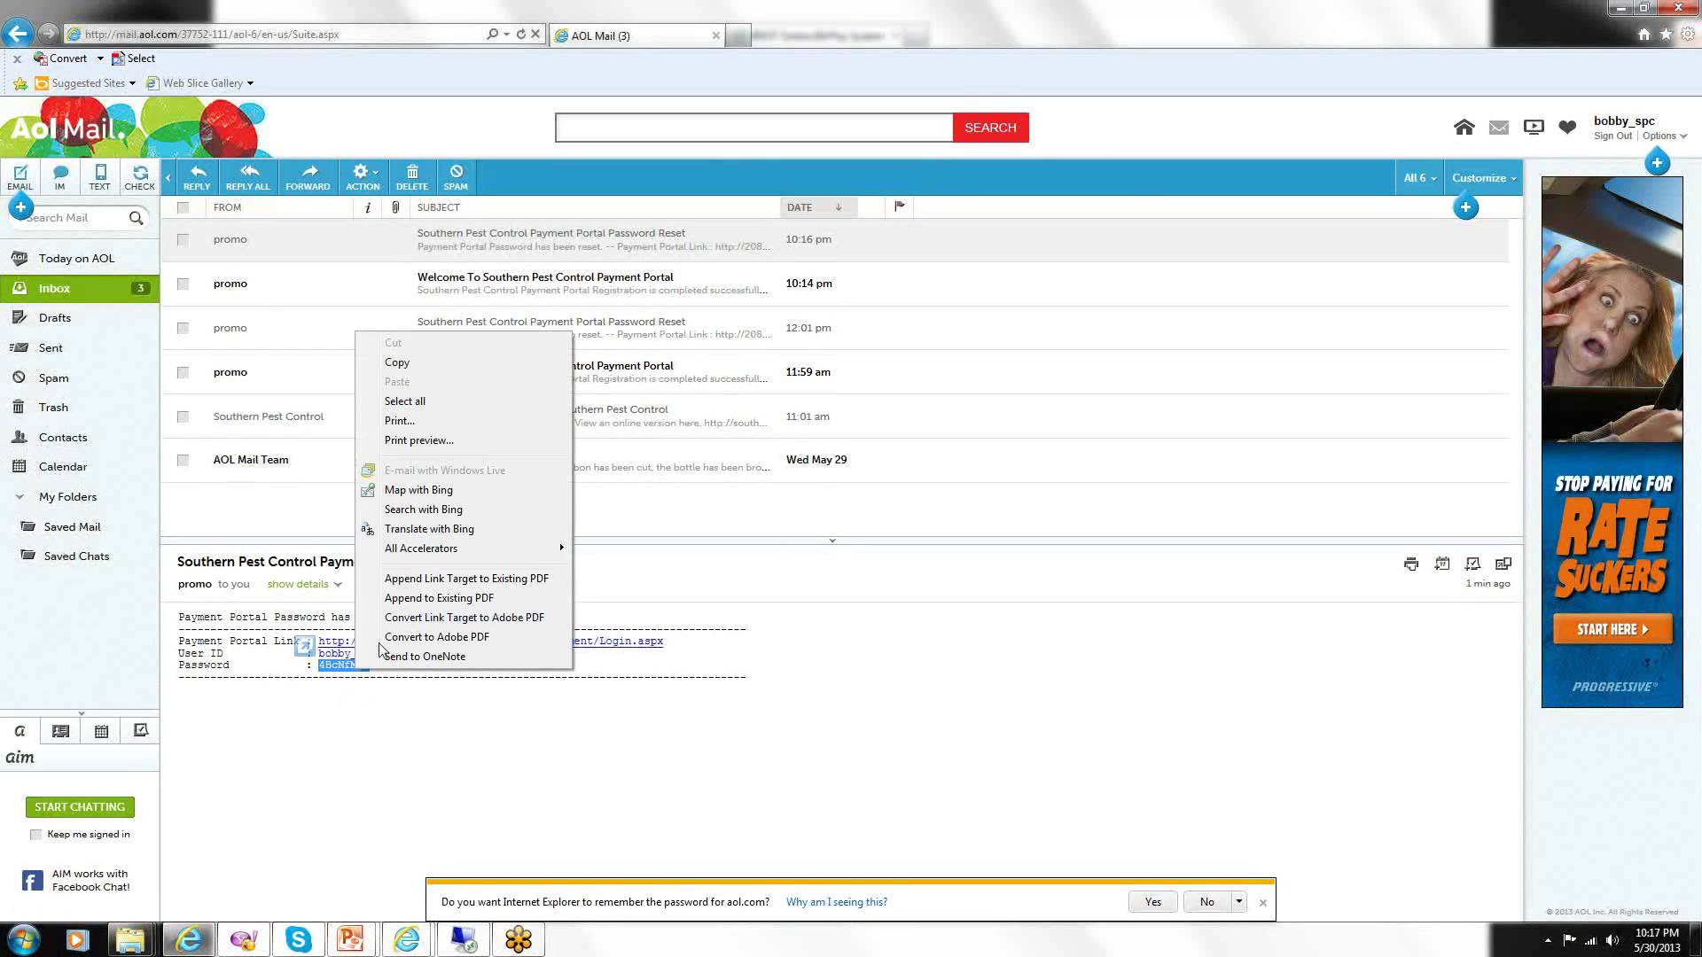
pyautogui.click(417, 372)
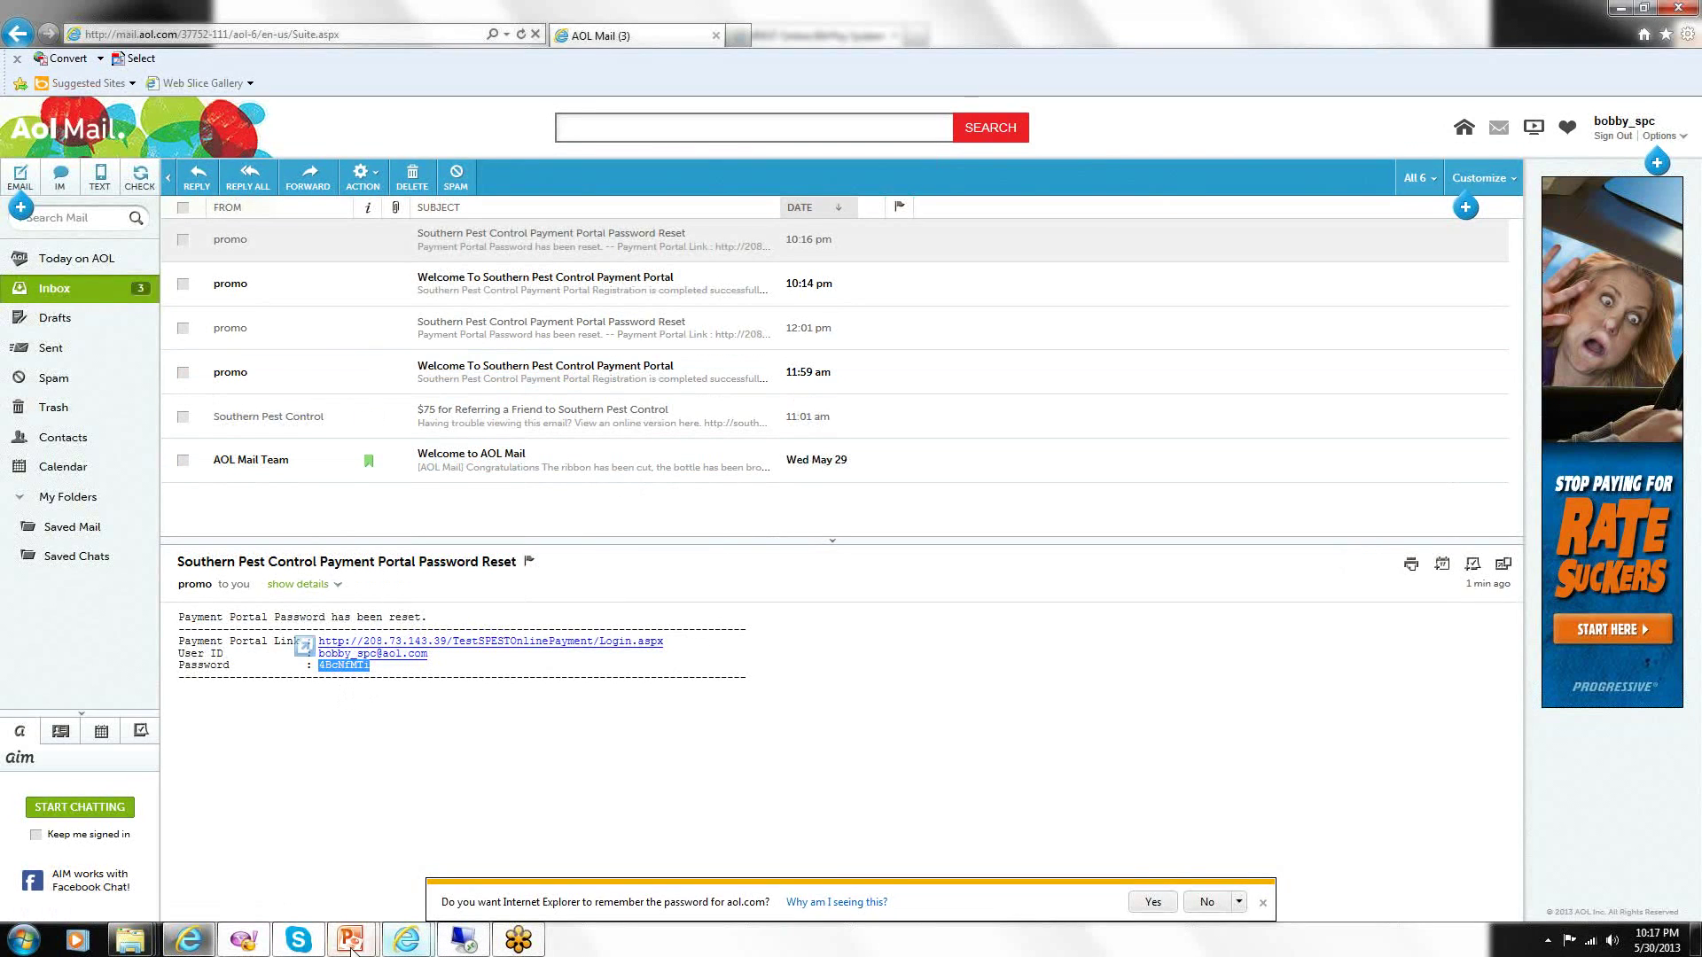
pyautogui.click(394, 942)
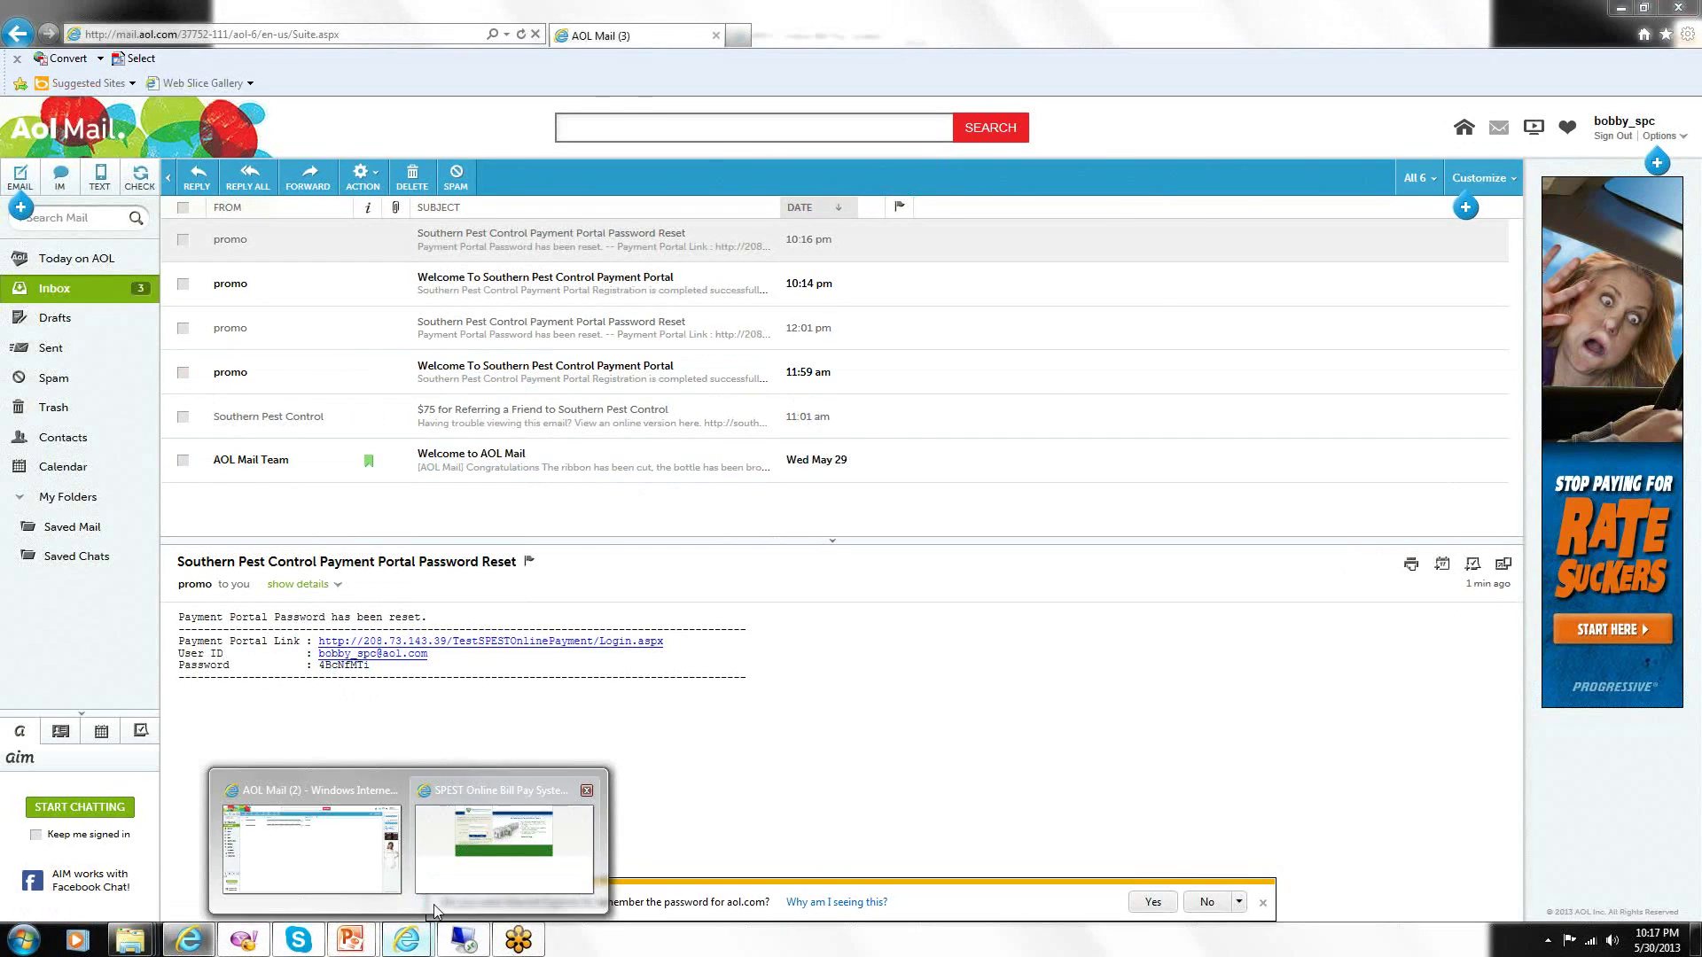
# On the SPEST login page, enter the account e-mail and paste the temporary password.
pyautogui.click(505, 798)
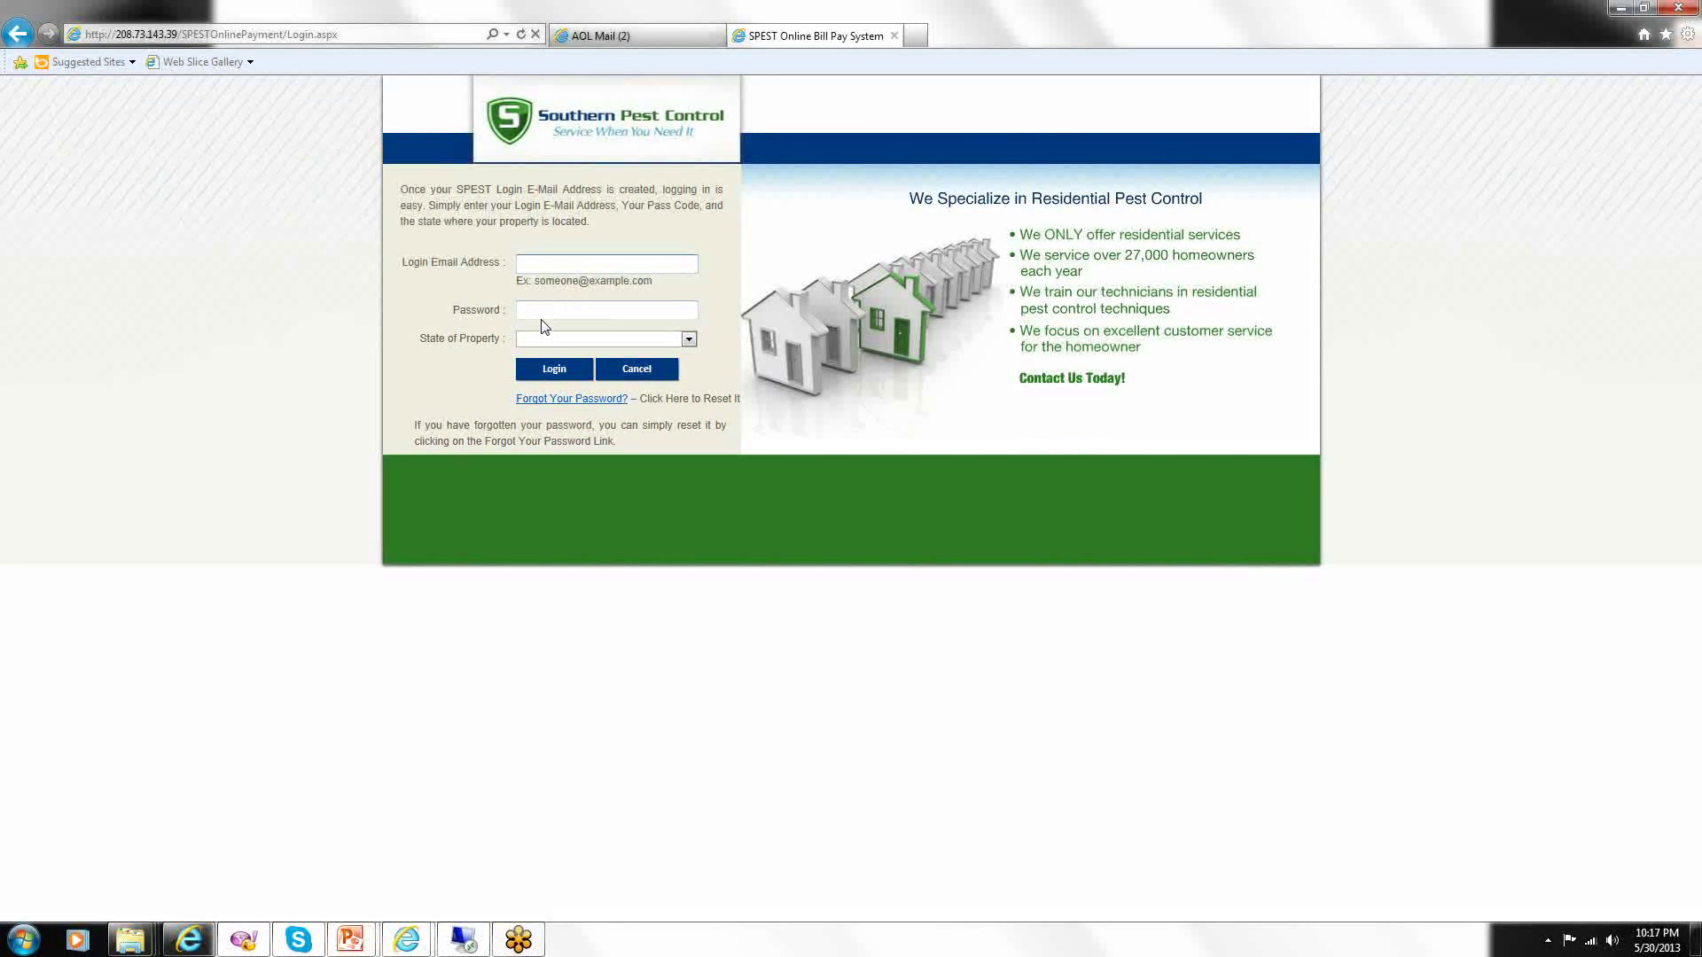
pyautogui.click(542, 310)
pyautogui.rightClick(541, 311)
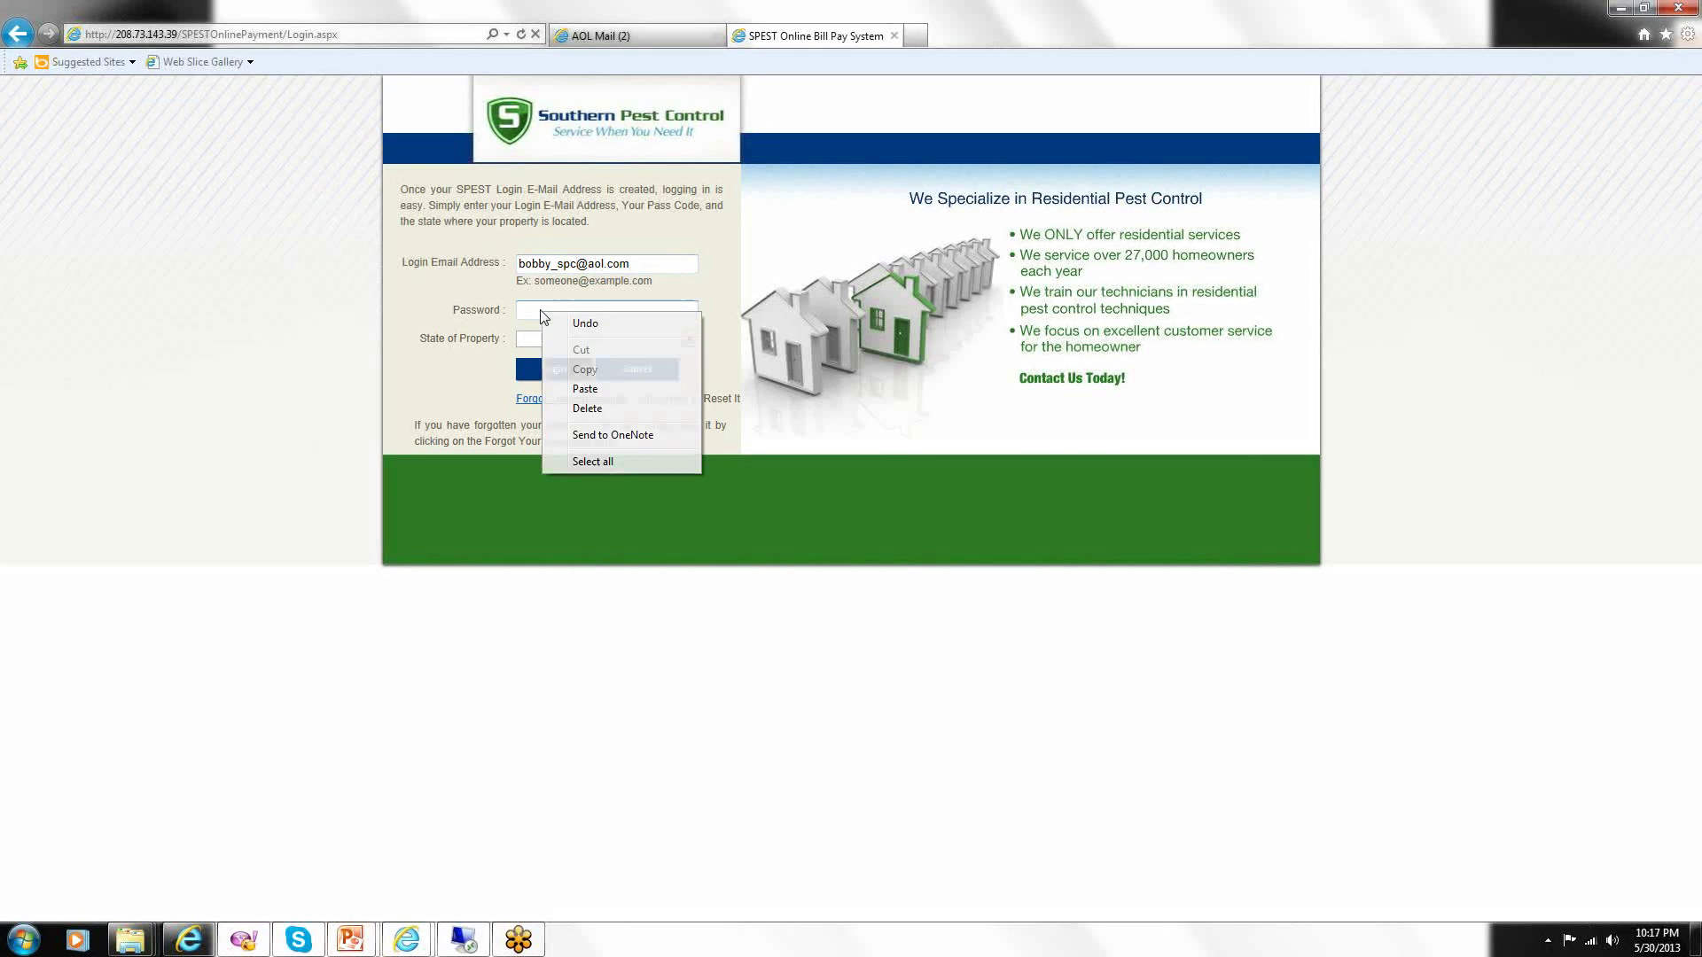
pyautogui.click(585, 390)
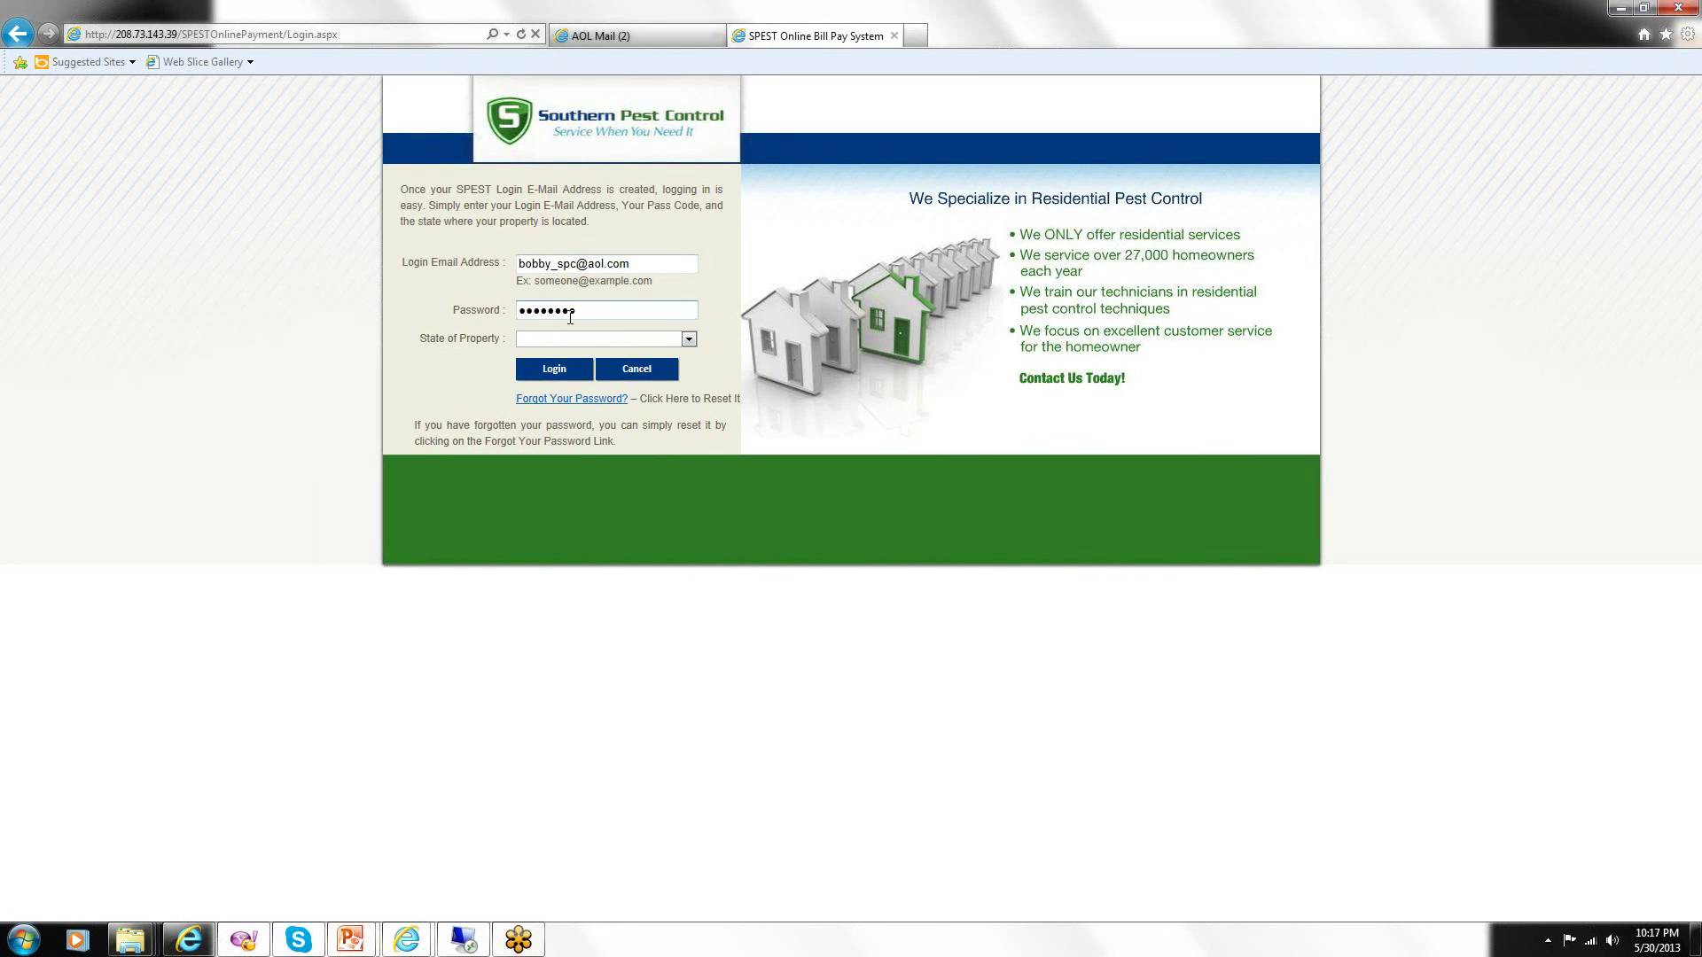
# Choose Texas as the State of Property and log in.
pyautogui.click(689, 340)
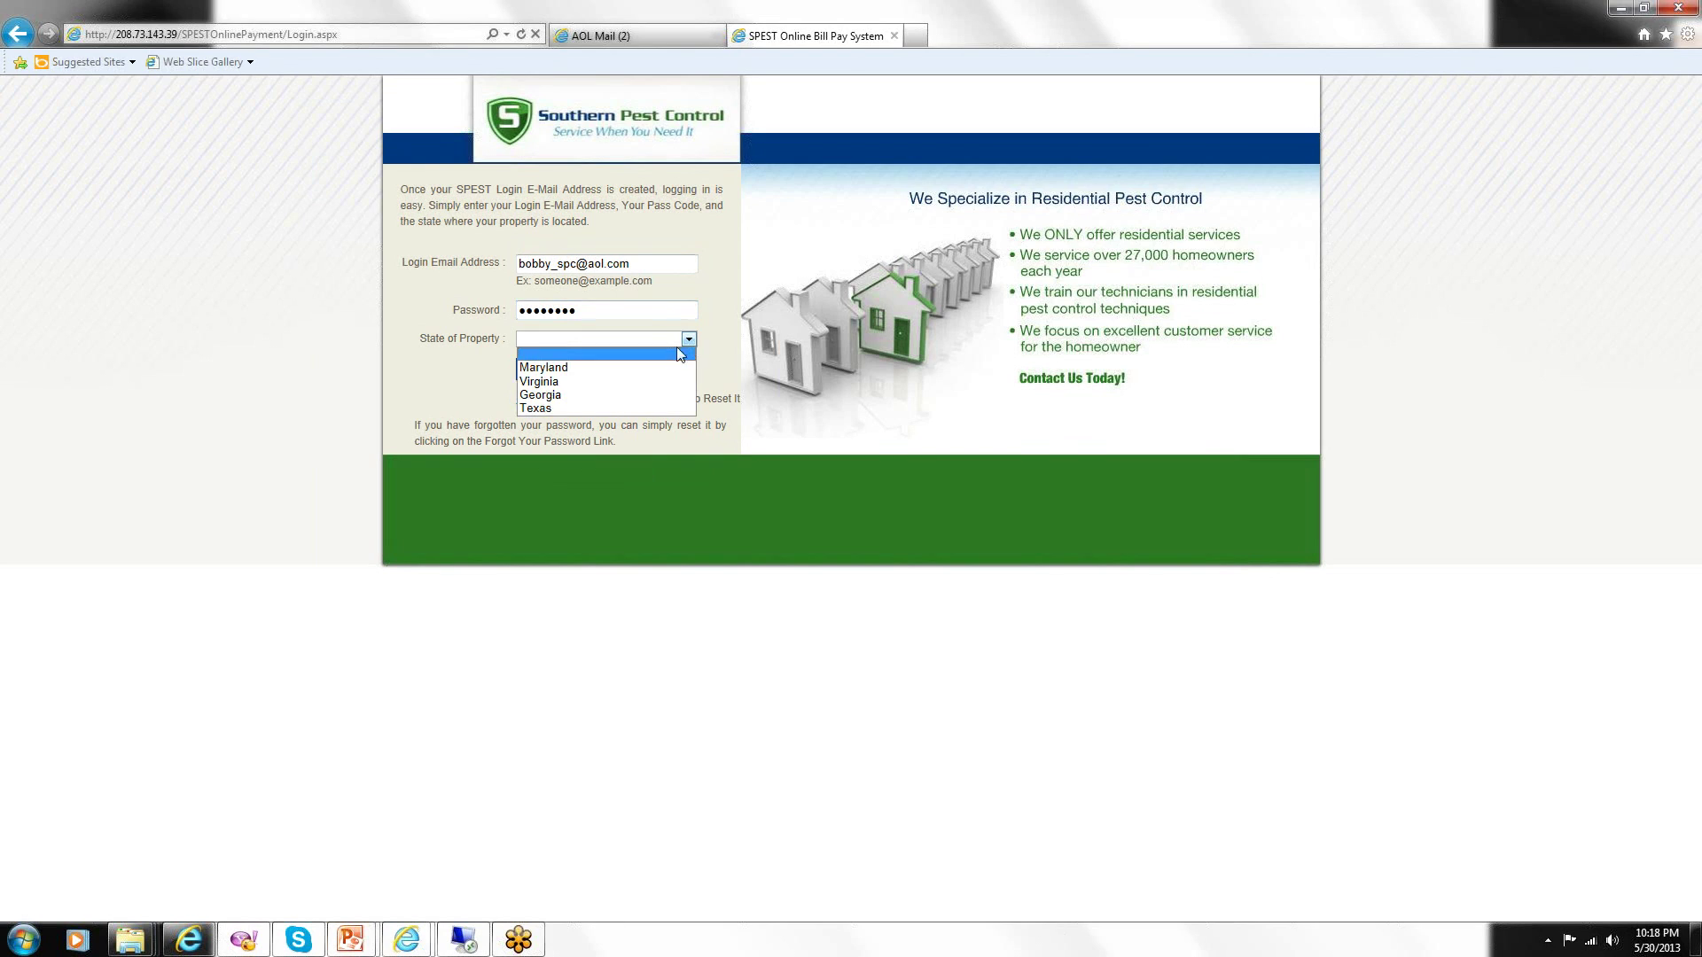
pyautogui.click(581, 408)
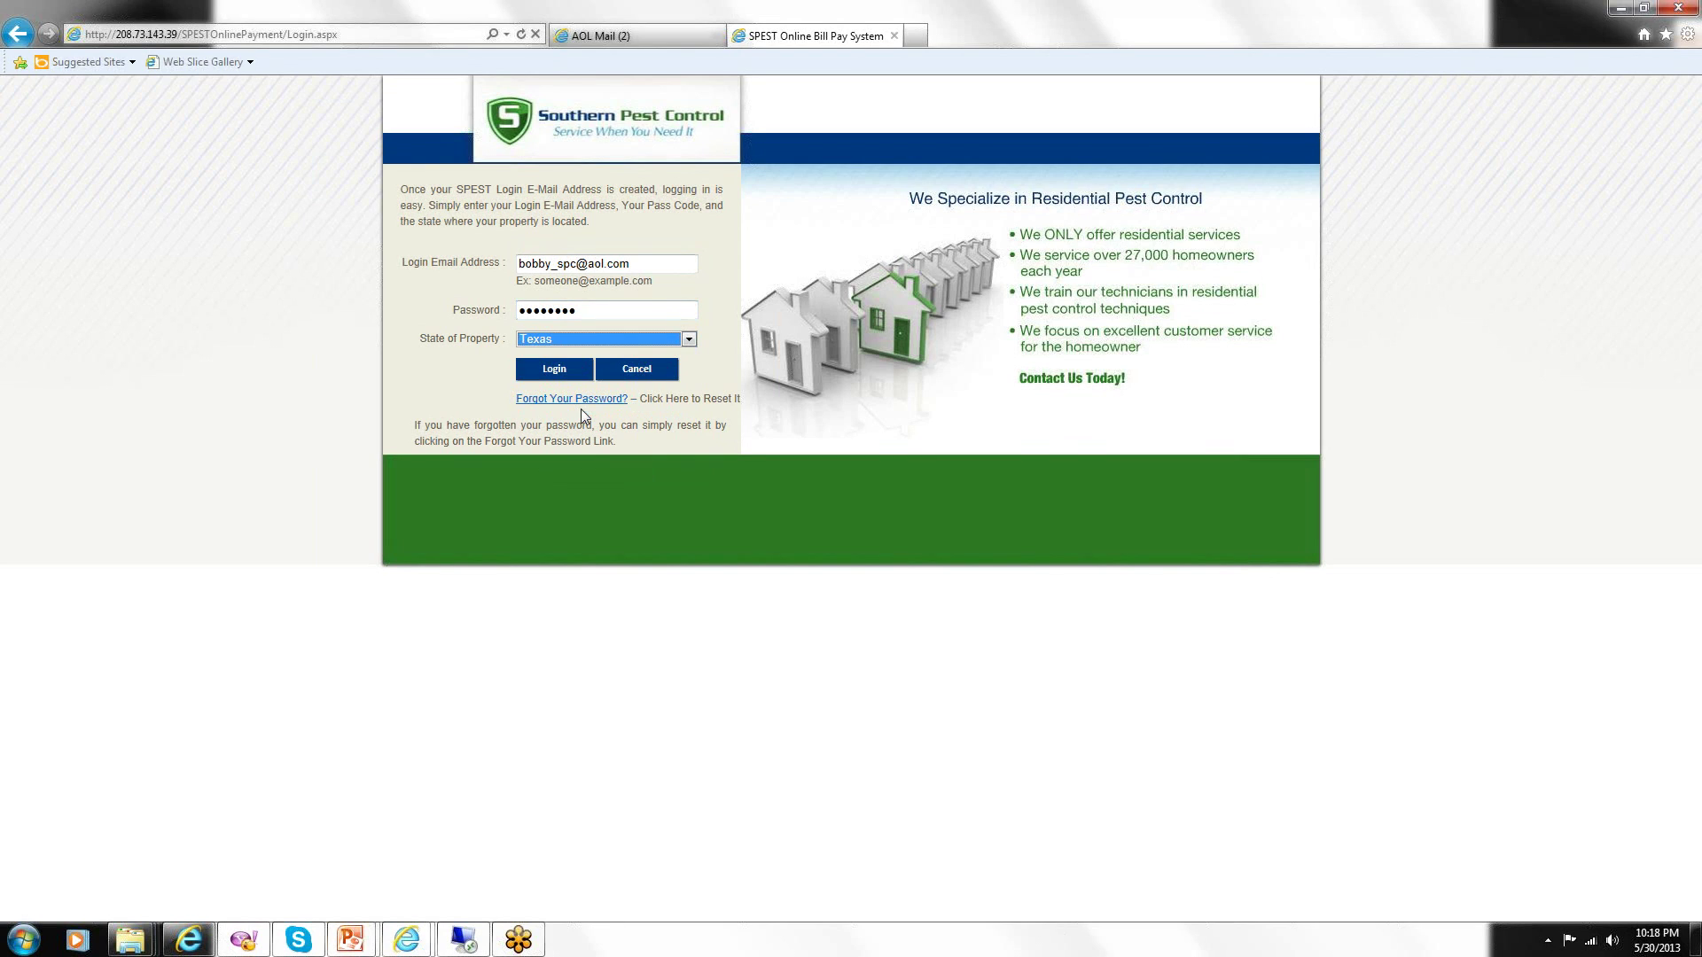
pyautogui.click(554, 369)
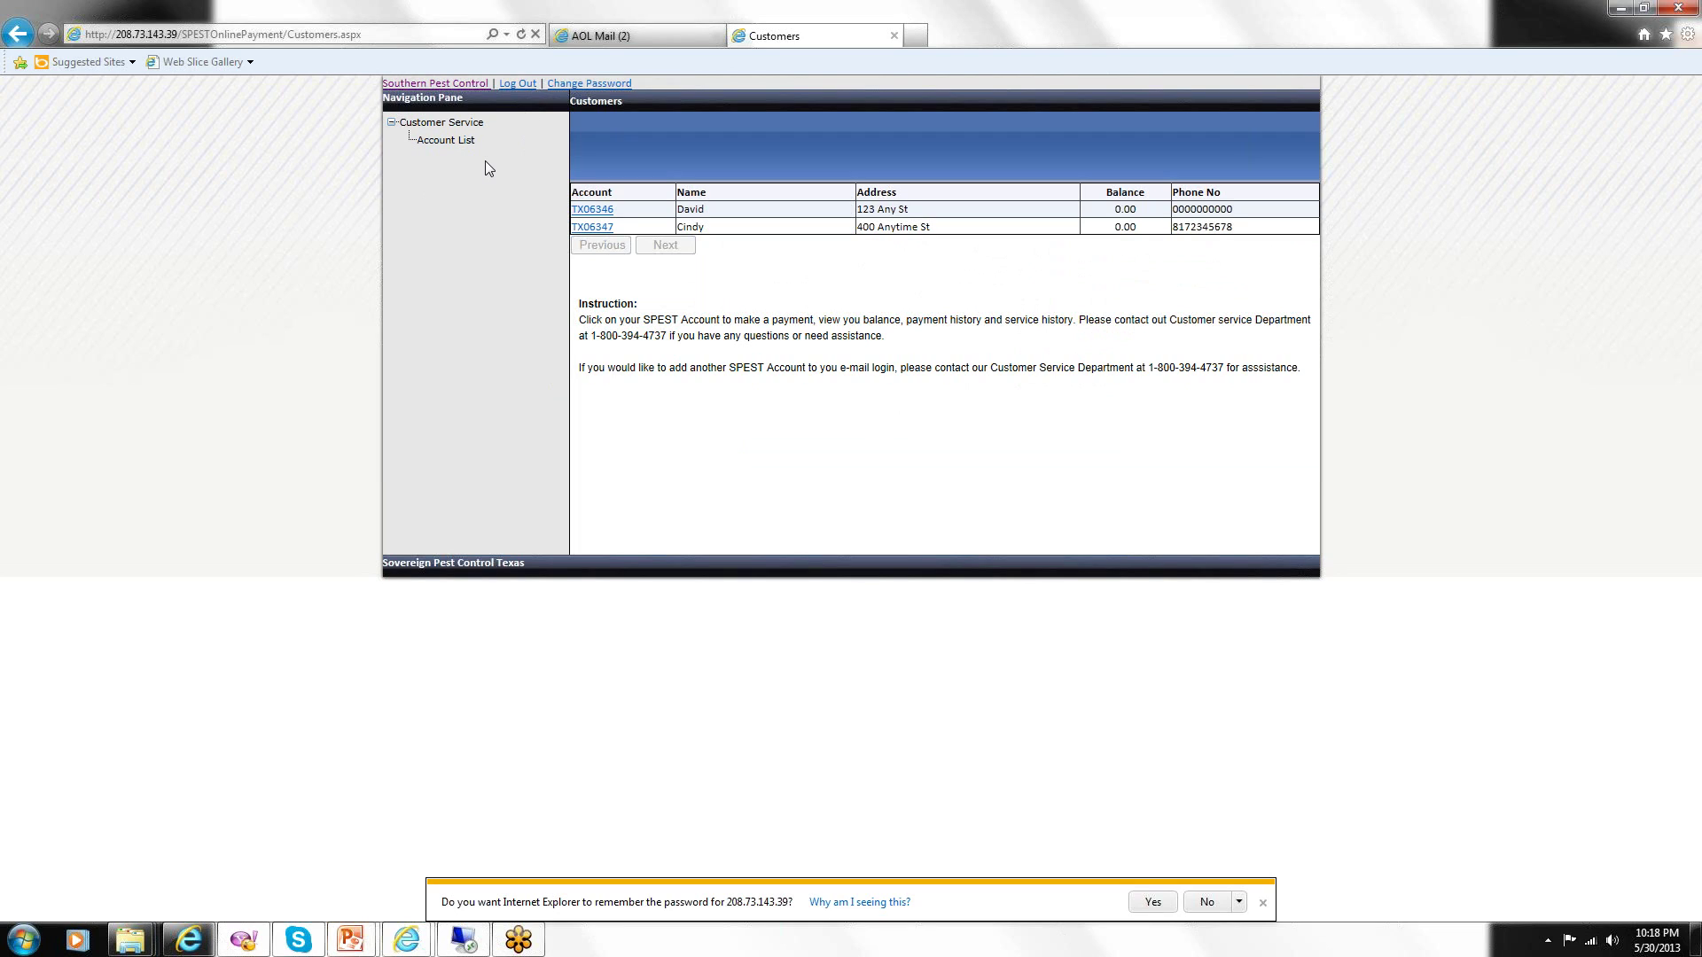
# Enter and confirm a new password on Change Password, submit, and accept the alert.
pyautogui.click(576, 85)
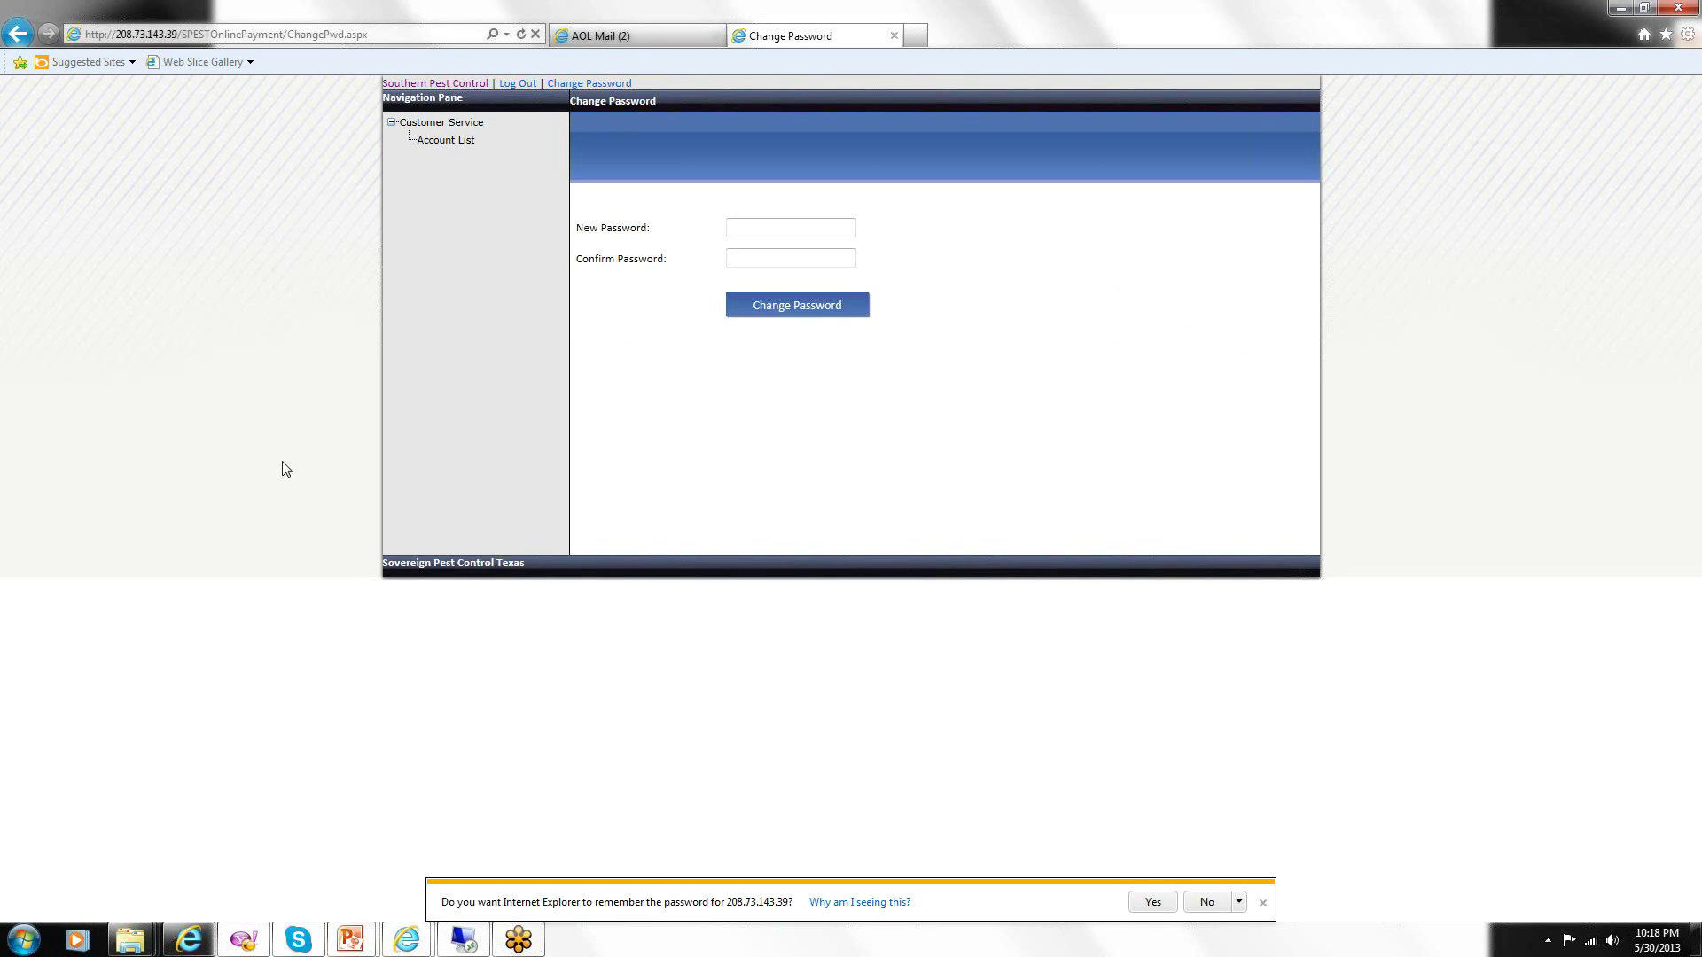
pyautogui.click(786, 230)
pyautogui.write('********')
pyautogui.click(755, 262)
pyautogui.write('********')
pyautogui.click(784, 306)
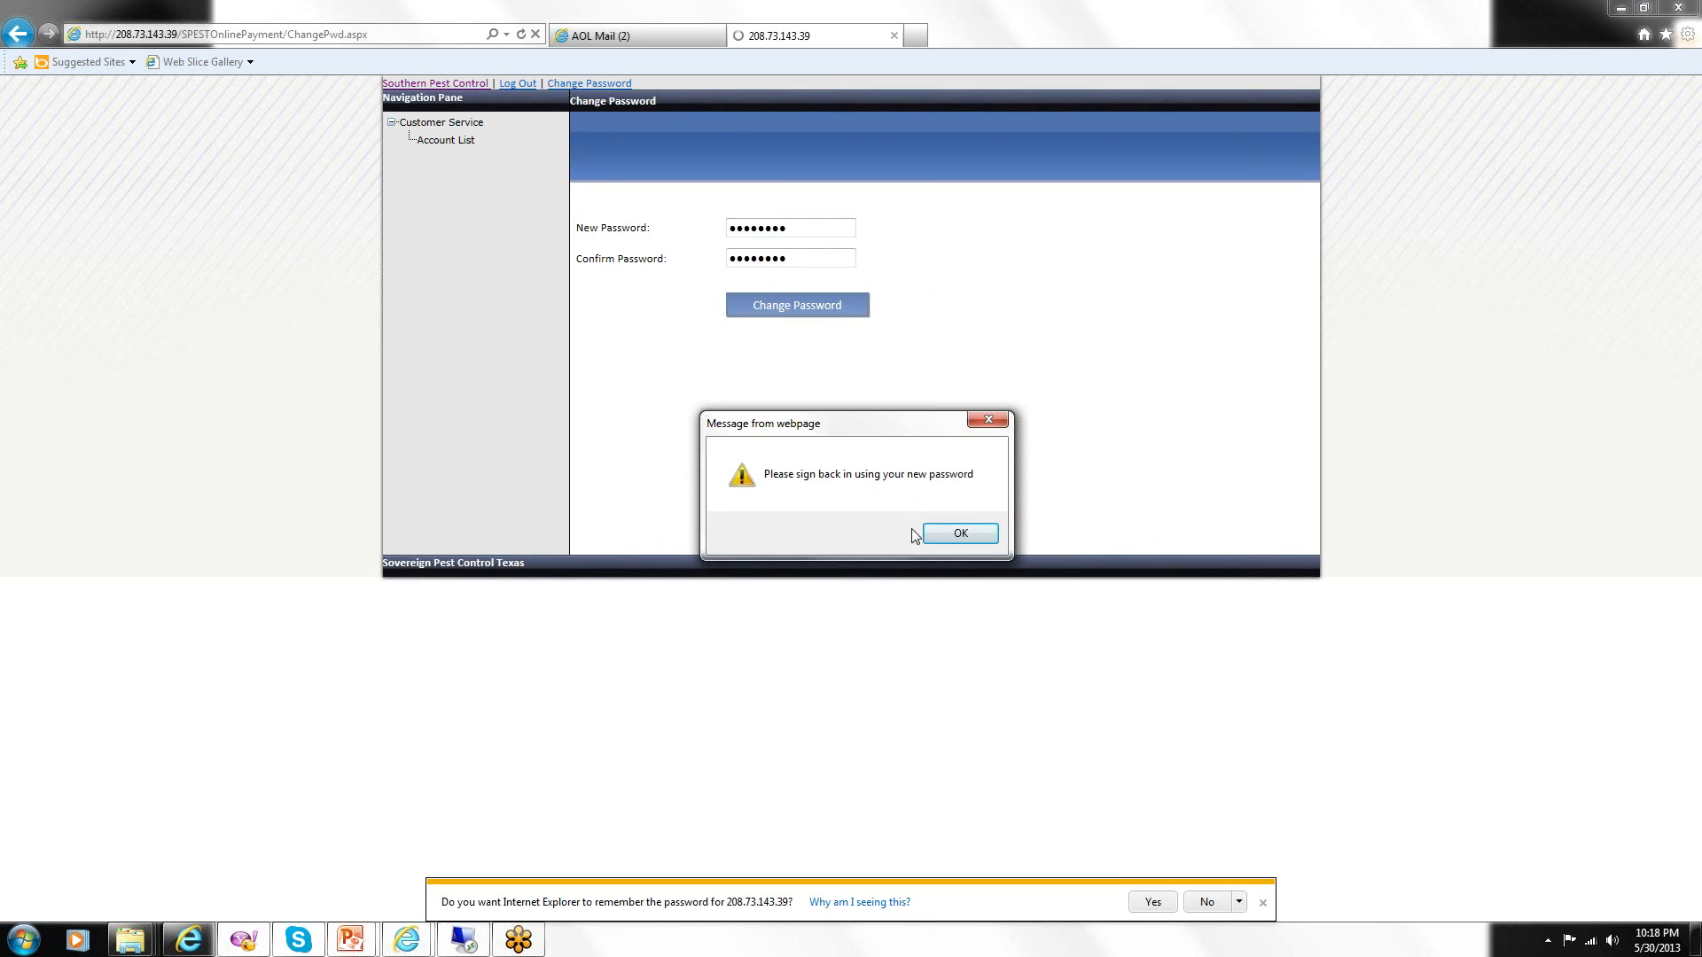
pyautogui.click(936, 533)
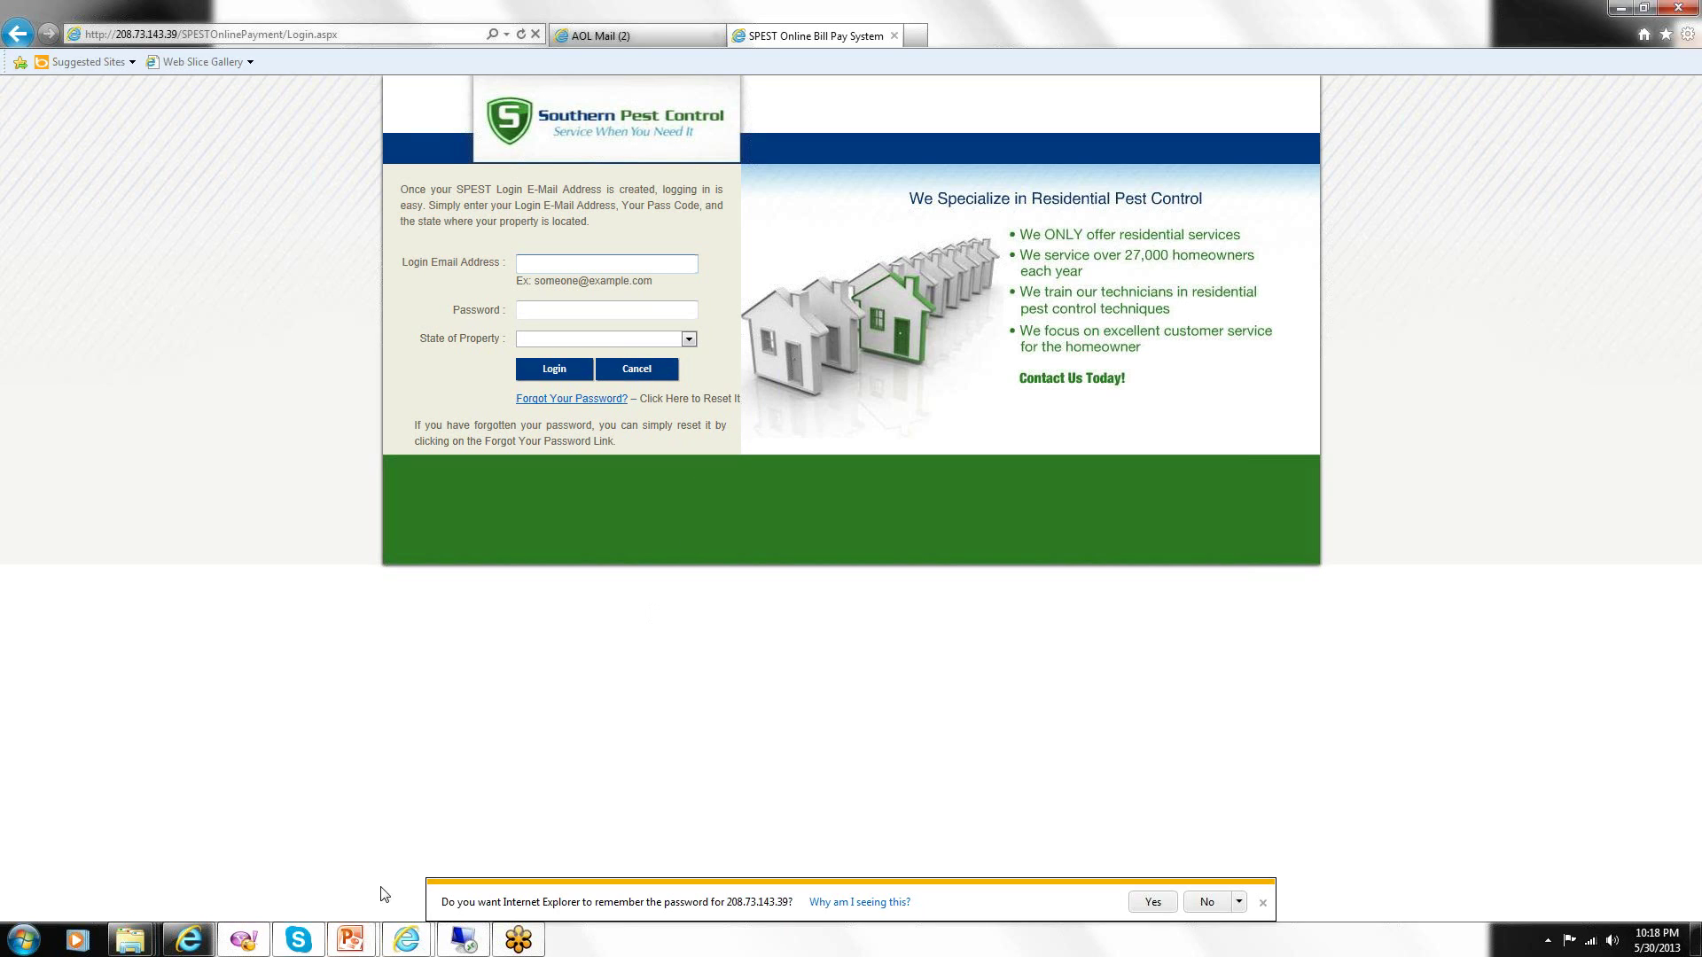
pyautogui.moveTo(358, 934)
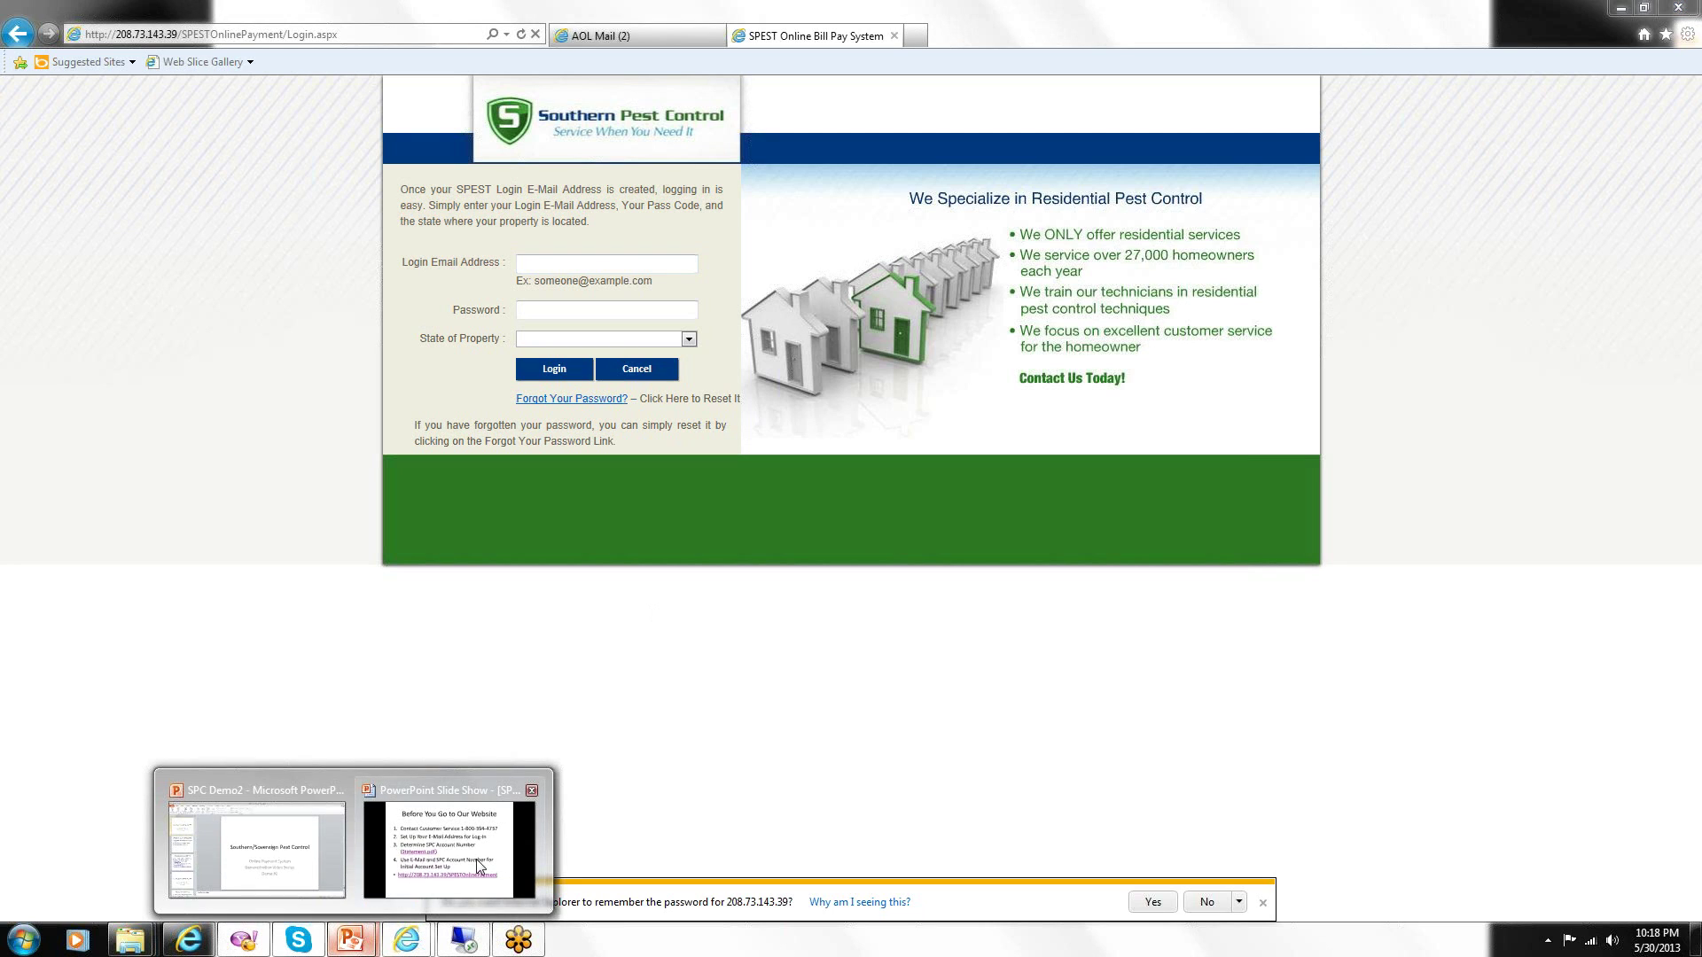